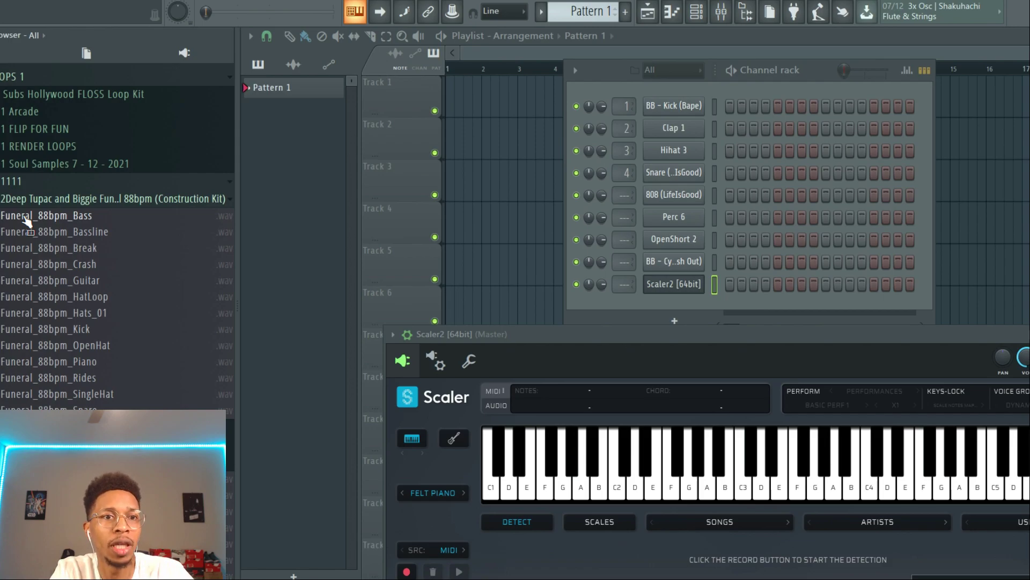
Preview the Funeral Bass loop and place Piano, Guitar and Bassline on Tracks 1–3.
left_click(27, 215)
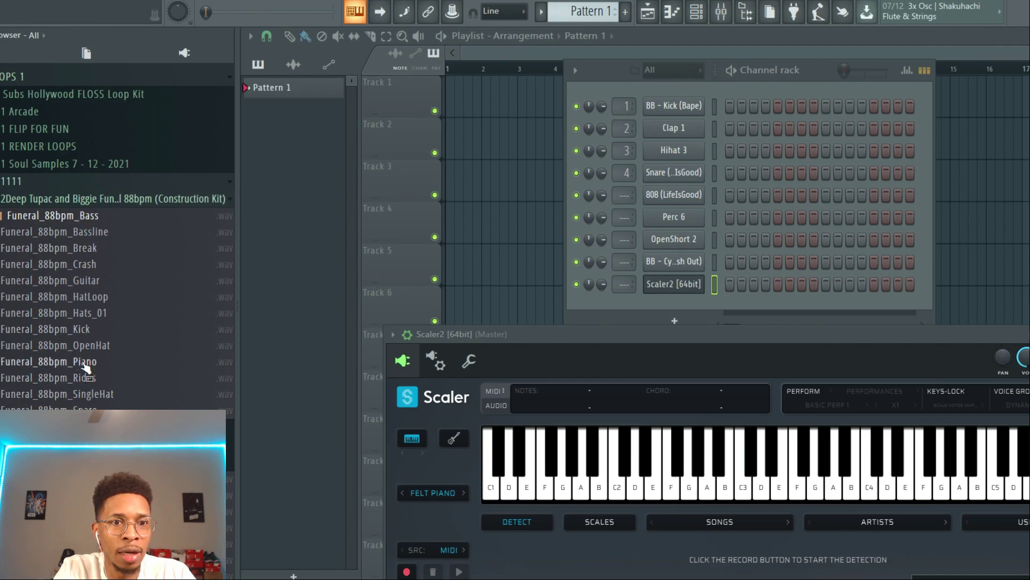
left_click_drag(85, 362, 451, 101)
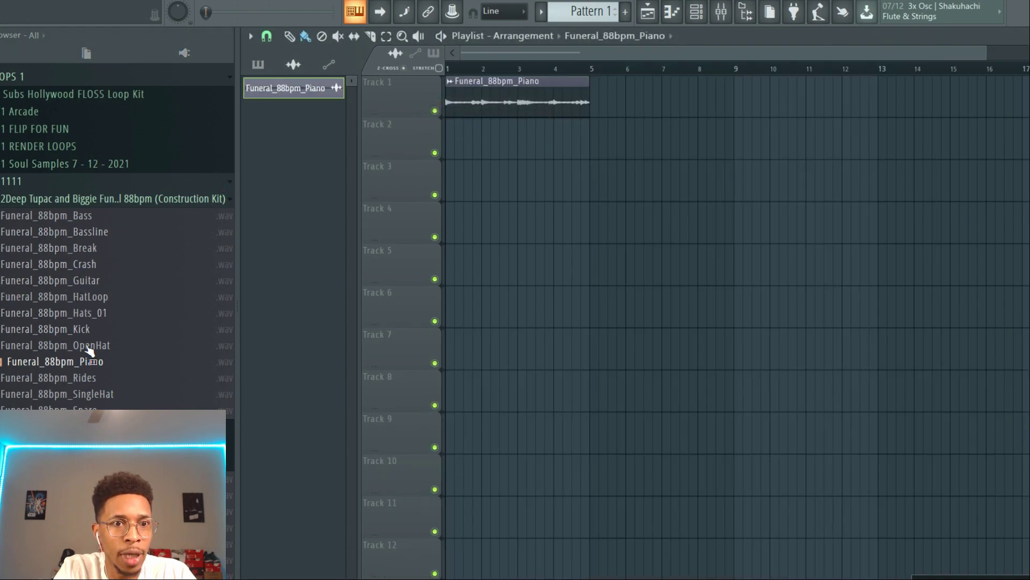
left_click_drag(81, 281, 449, 149)
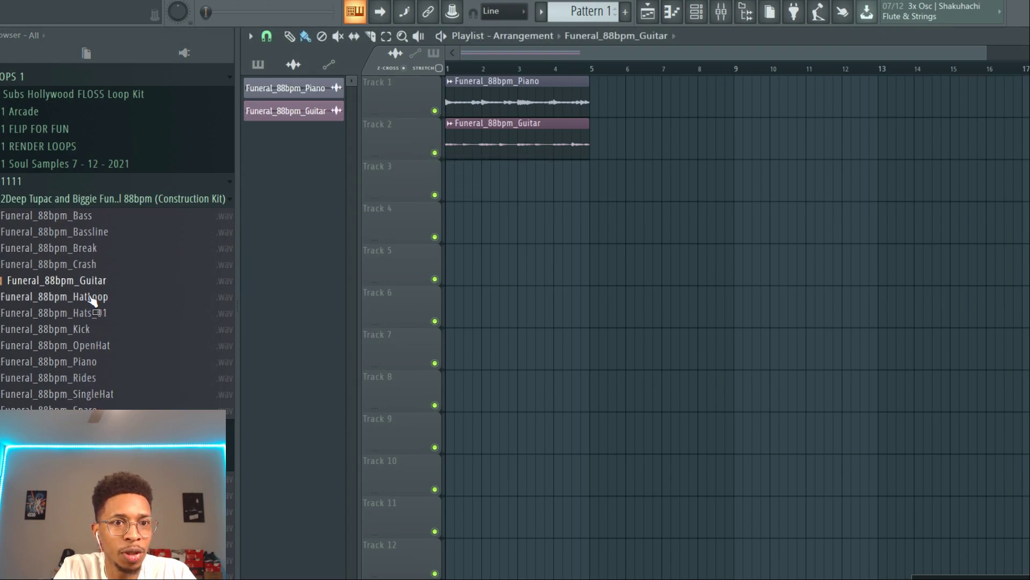
left_click_drag(92, 230, 454, 191)
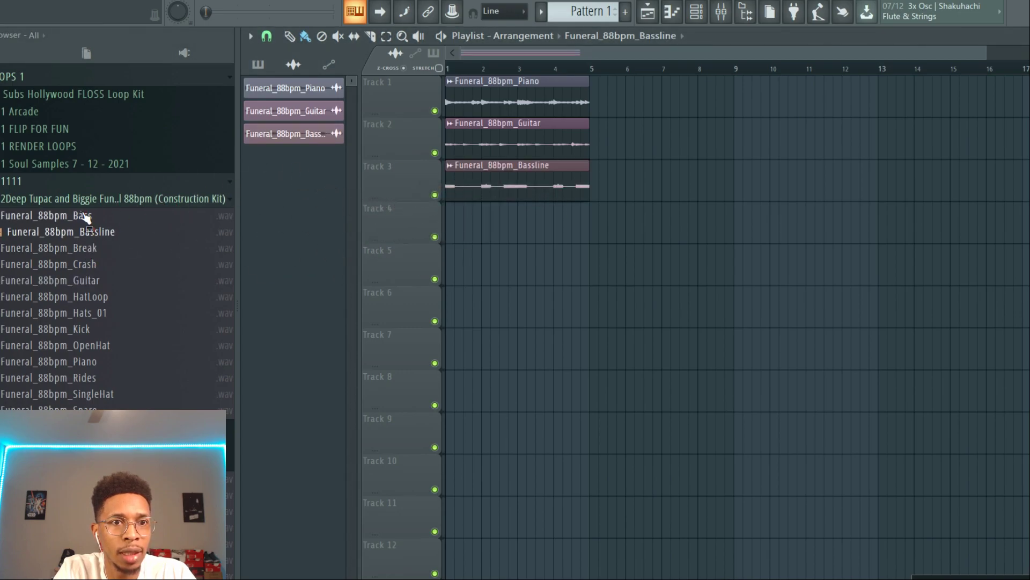
left_click(115, 216)
Place the Bass, Crash, Kick, Rides and SingleHat loops on Tracks 4–8.
left_click_drag(114, 216, 449, 235)
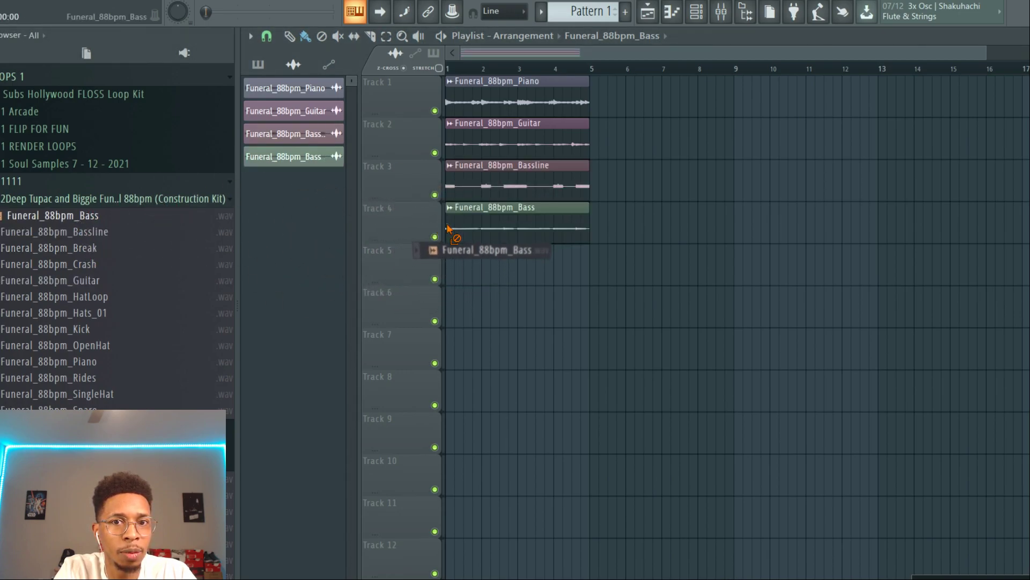
left_click_drag(89, 264, 448, 273)
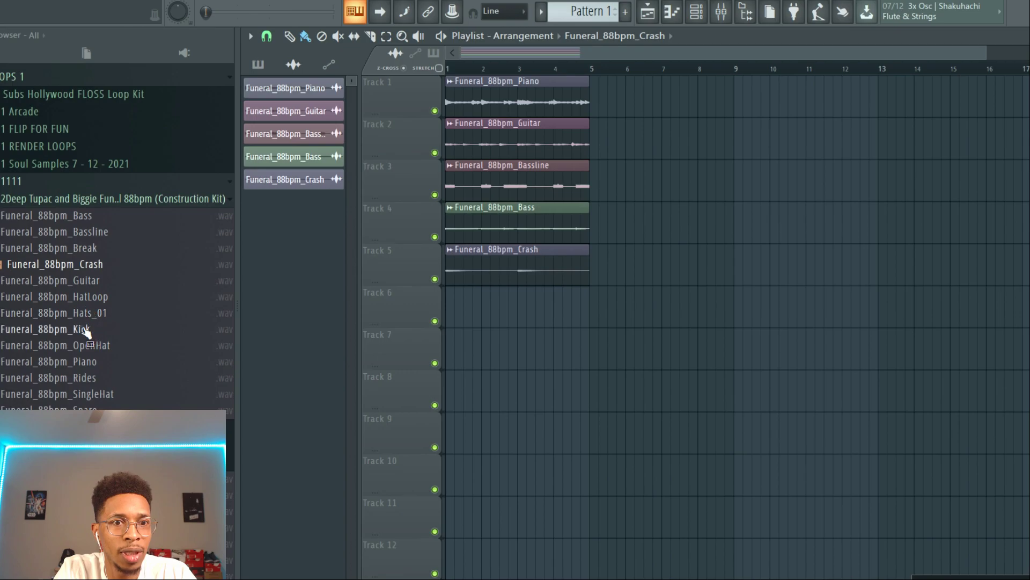
left_click_drag(85, 328, 449, 311)
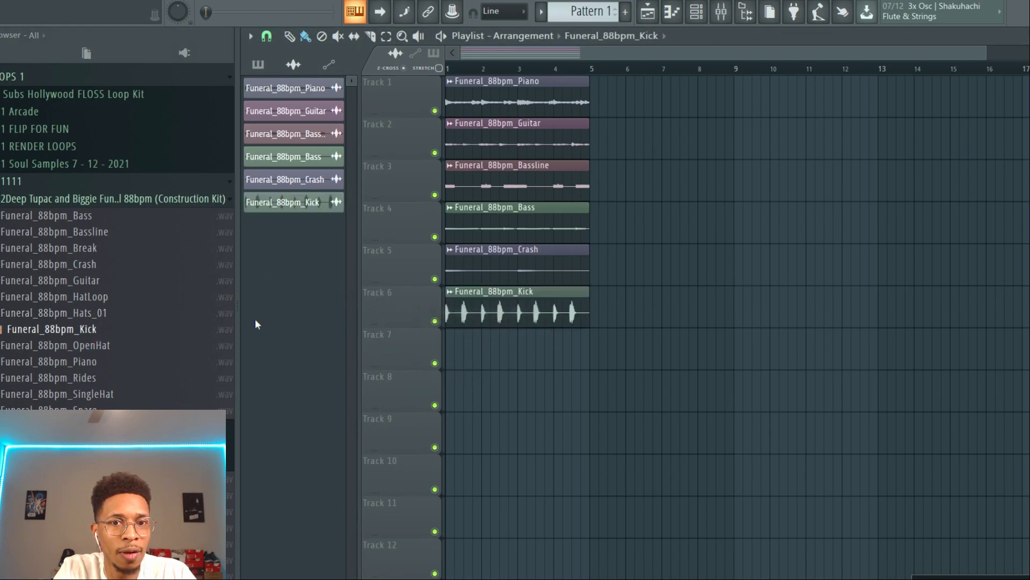
left_click_drag(90, 378, 451, 352)
left_click_drag(93, 394, 450, 394)
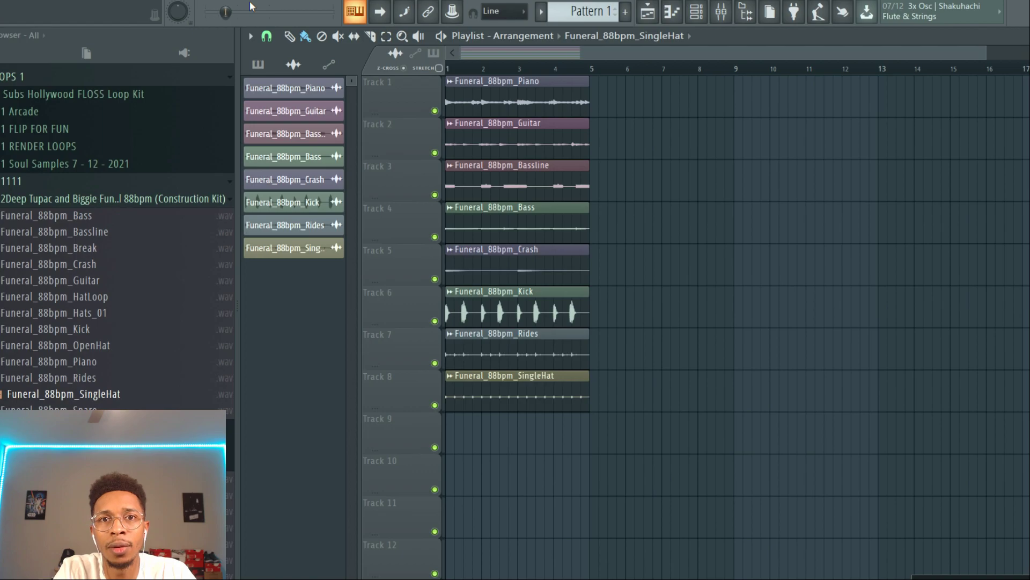
key("space")
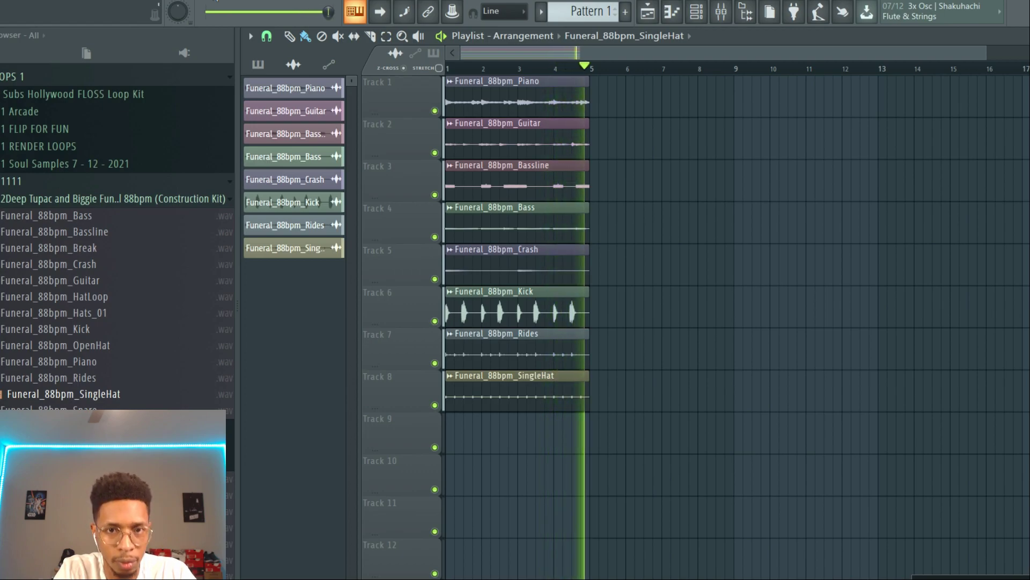
key("space")
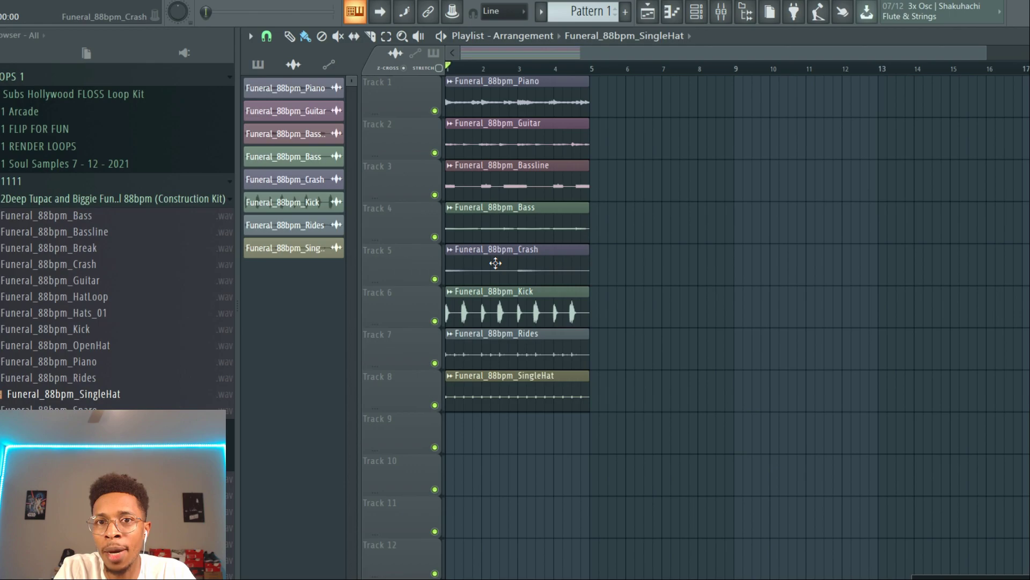
Mute Tracks 3–4, repeat Piano and Guitar at bars 5–9, and delete the opening Guitar.
left_click(435, 194)
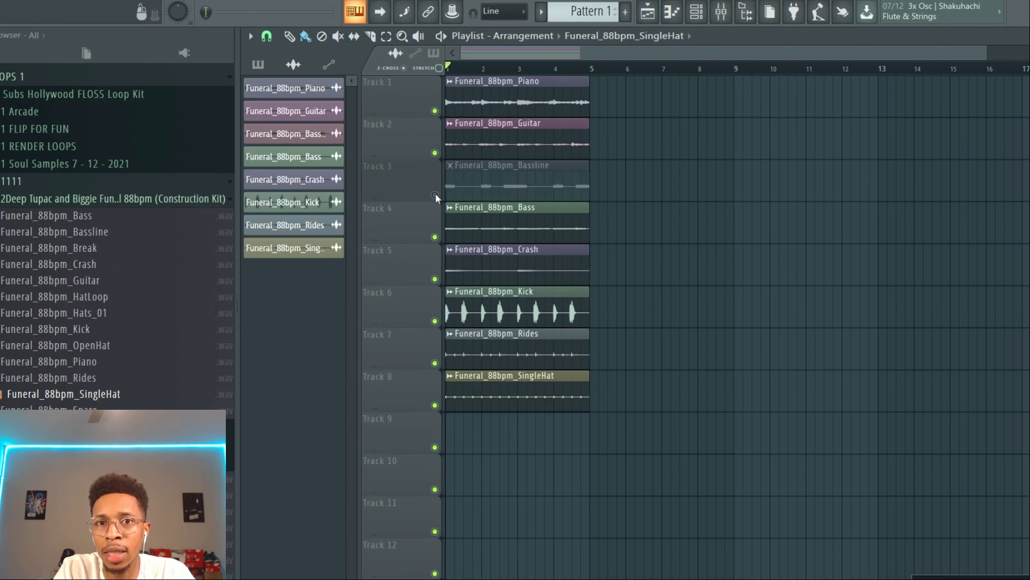
left_click(434, 237)
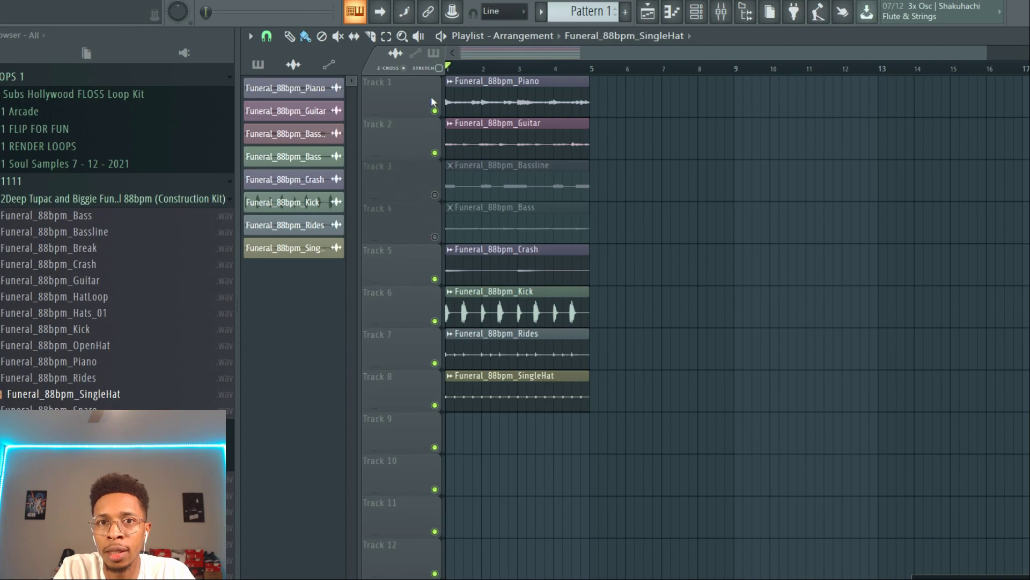
left_click_drag(621, 153, 557, 81)
key("ctrl+b")
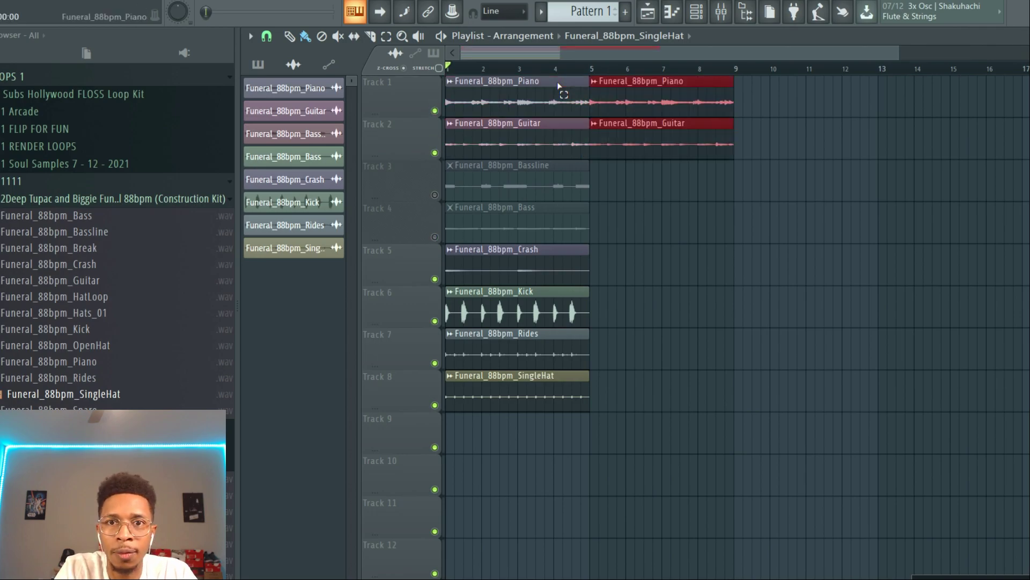
right_click(503, 146)
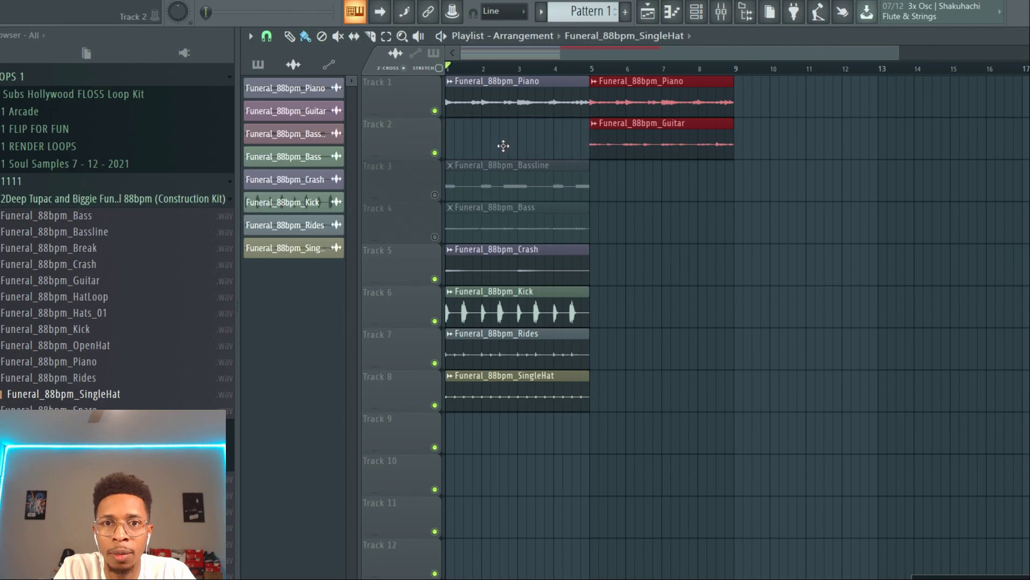
Mute the Piano and Guitar tracks and play back the arrangement.
left_click(435, 111)
left_click(436, 153)
key("space")
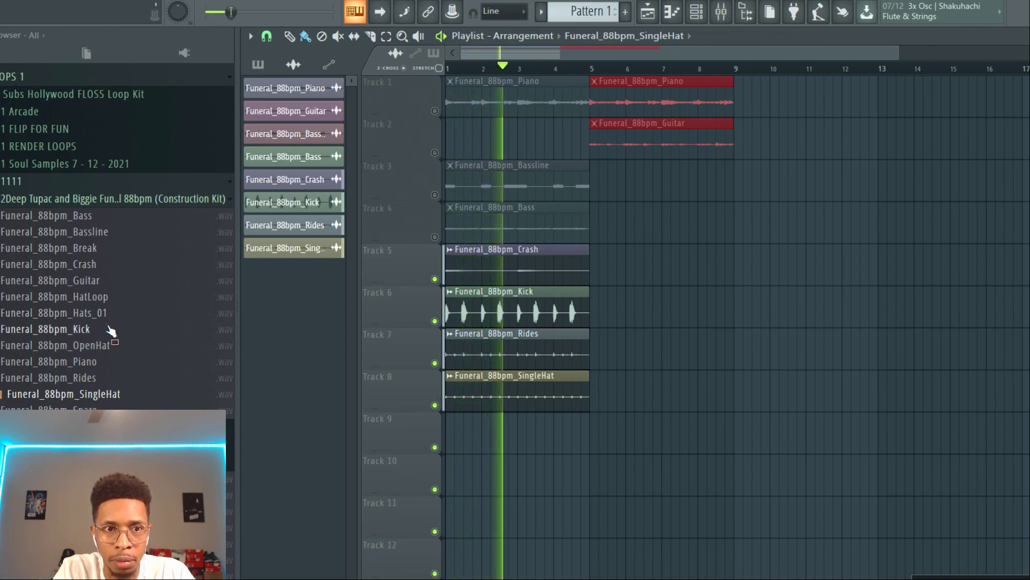
key("space")
Add the Snare loop on Track 9 and audition it with the arrangement.
left_click_drag(49, 409, 454, 428)
key("space")
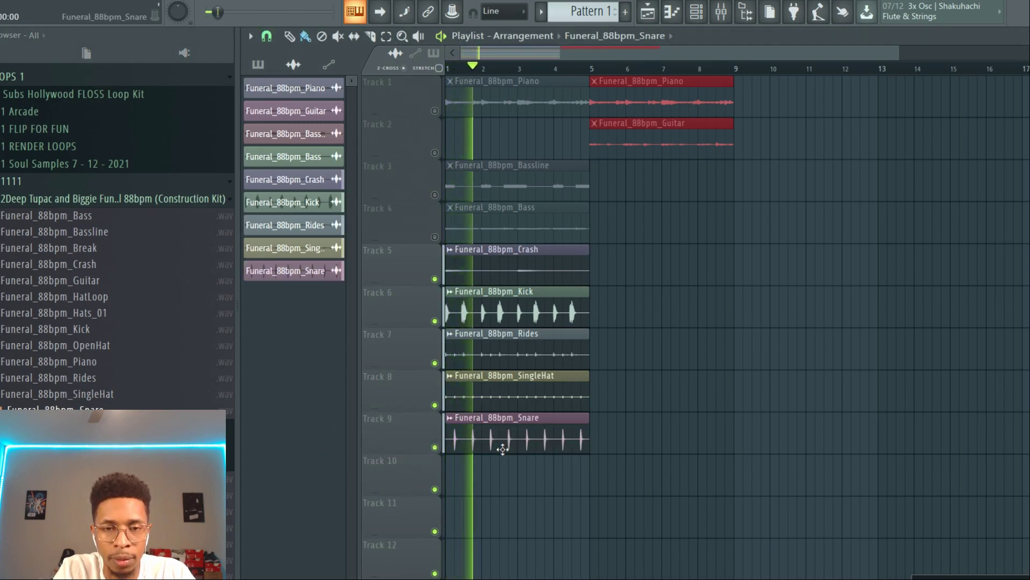
left_click(472, 418)
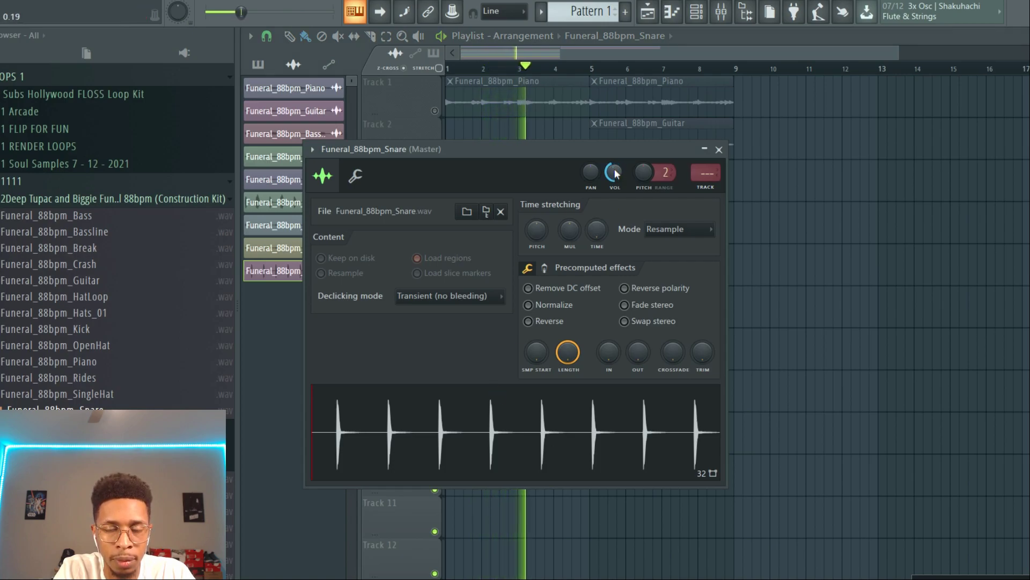
left_click(718, 153)
key("space")
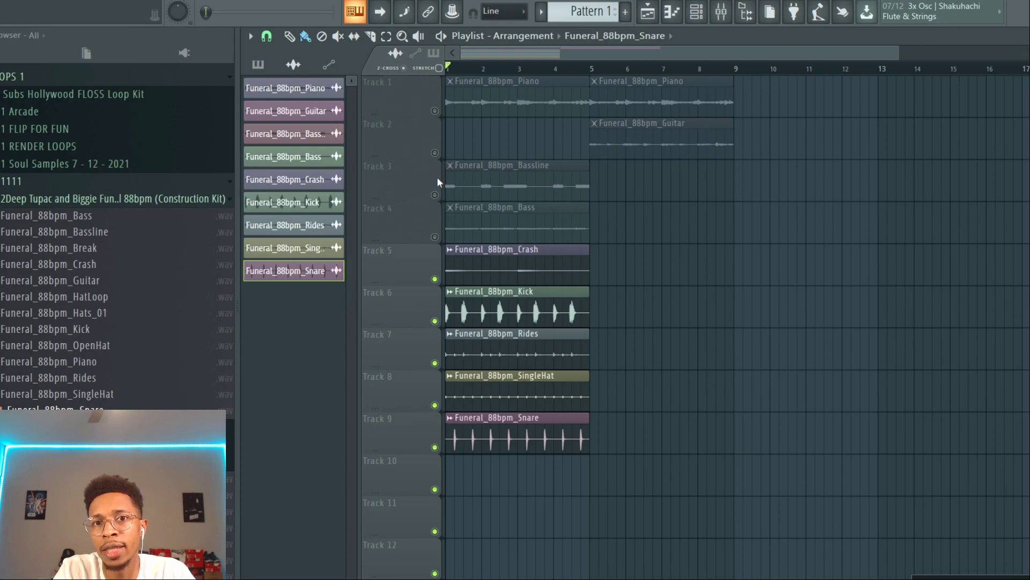
Mute drum Tracks 5–9, unmute Piano and Guitar, and play the arrangement.
left_click(436, 279)
left_click(436, 320)
left_click(436, 362)
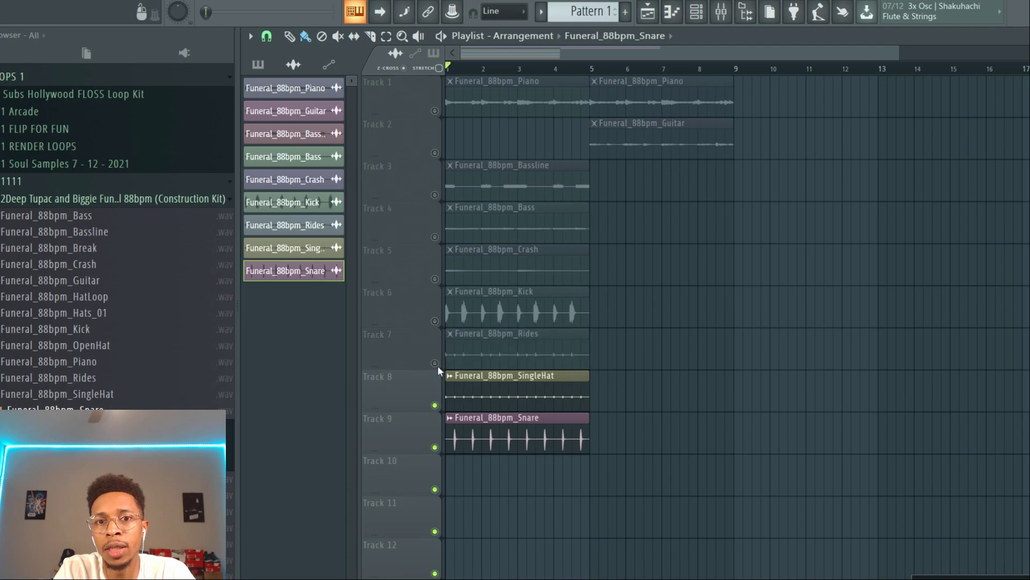
left_click(436, 405)
left_click(435, 447)
left_click(435, 110)
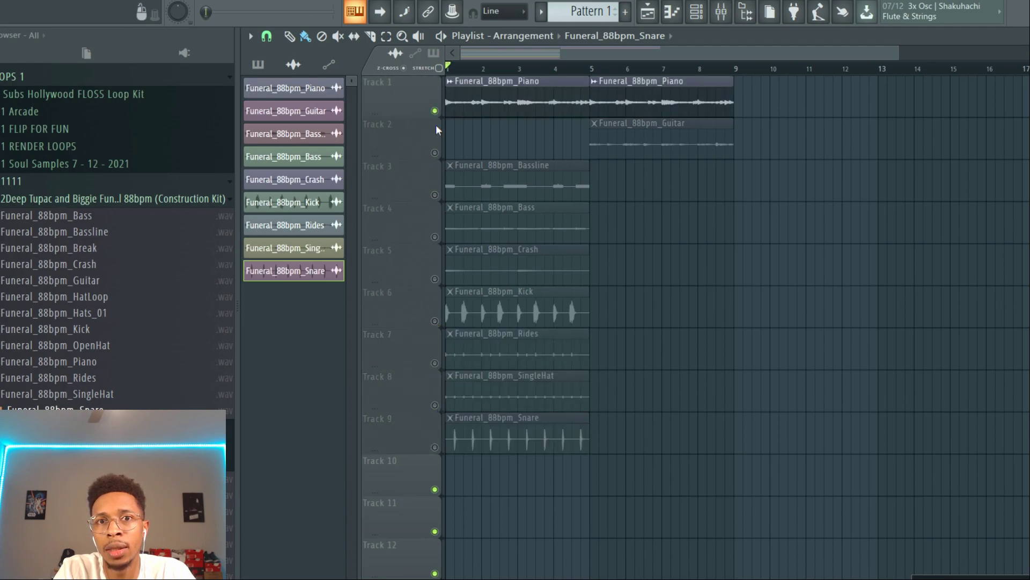
left_click(436, 151)
key("space")
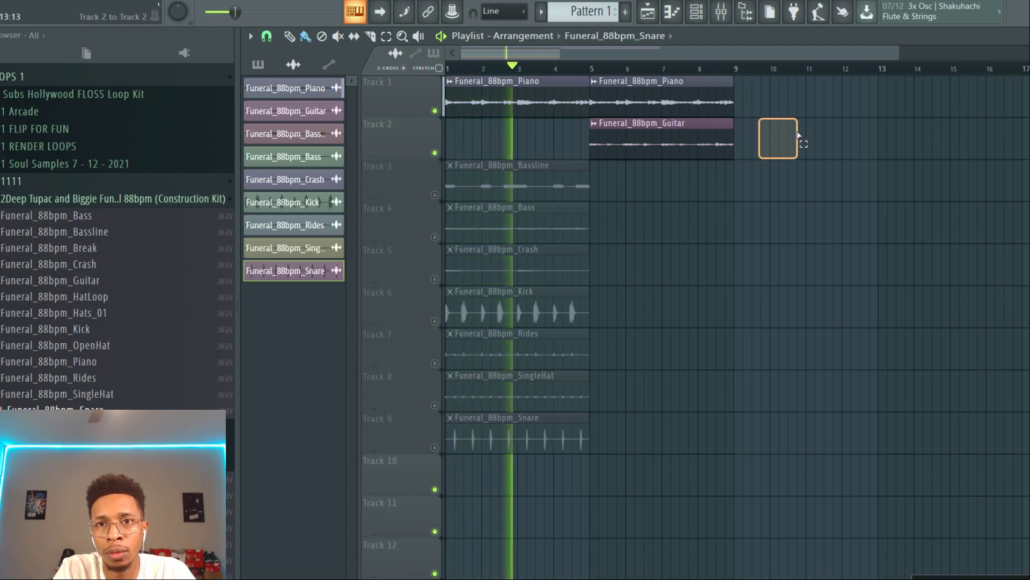
Duplicate the Guitar clip to bars 9–13 and check the Guitar channel settings.
left_click(695, 138, "ctrl")
key("ctrl+b")
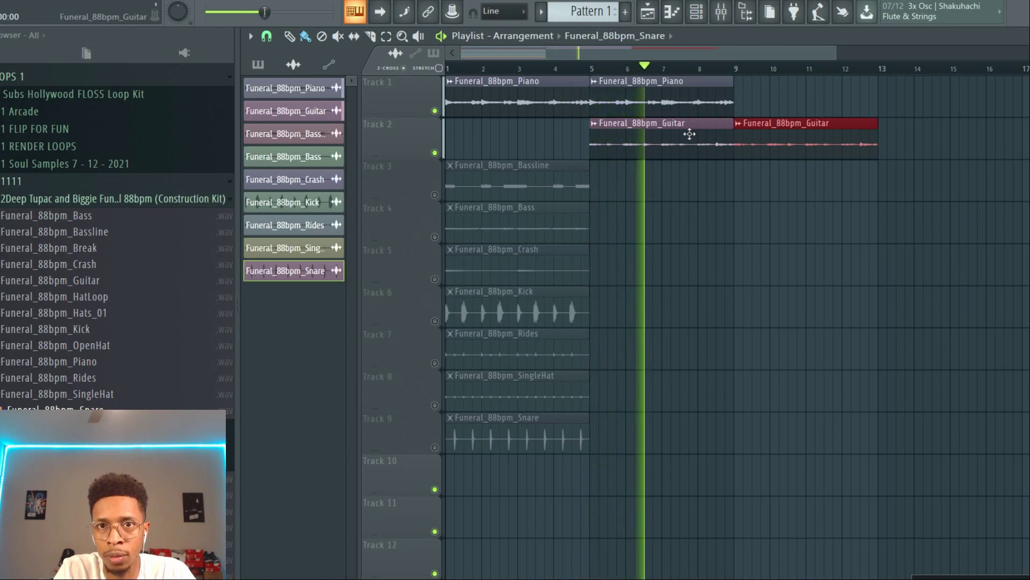
right_click(599, 135)
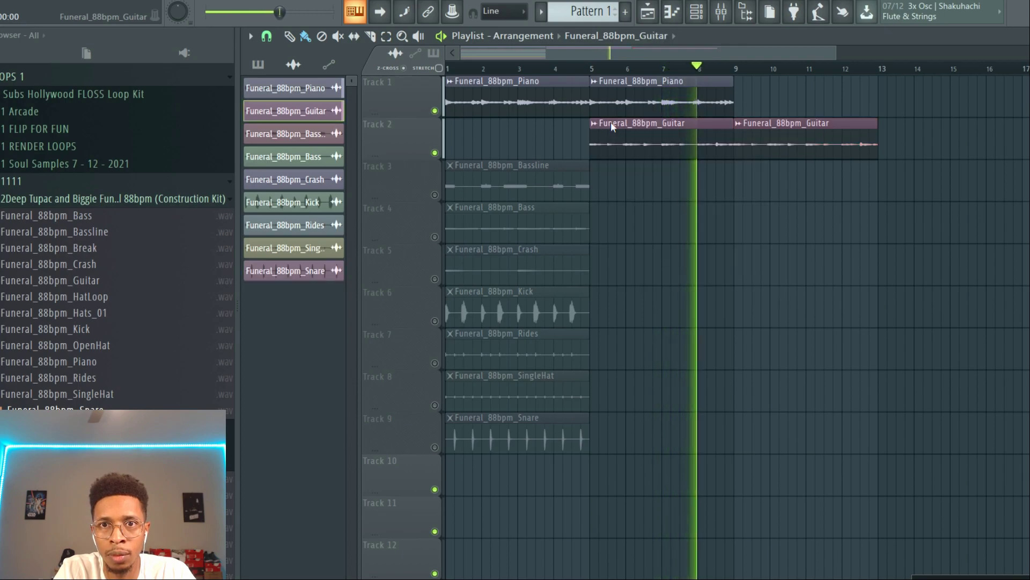
double_click(612, 122)
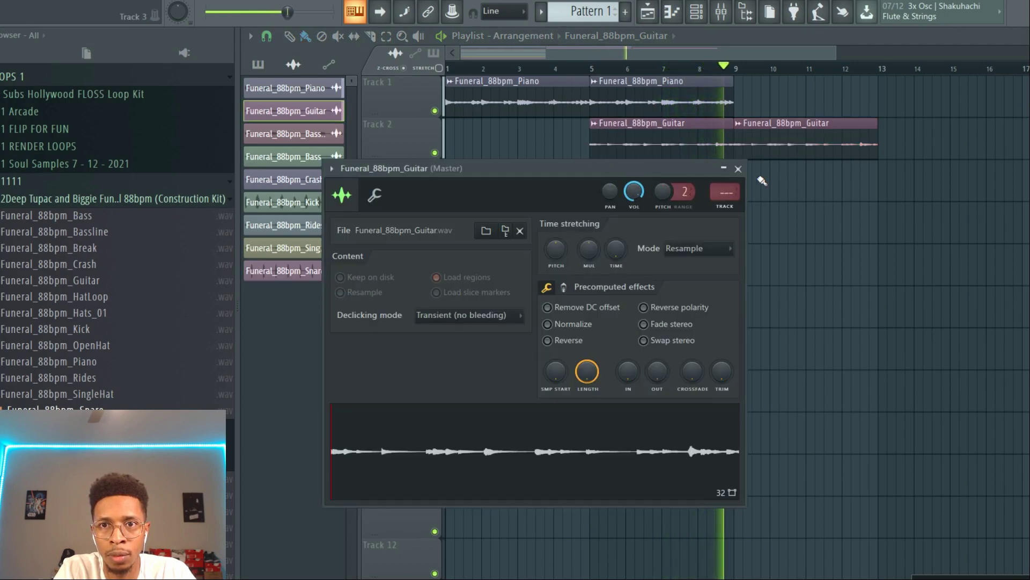
left_click(737, 169)
key("space")
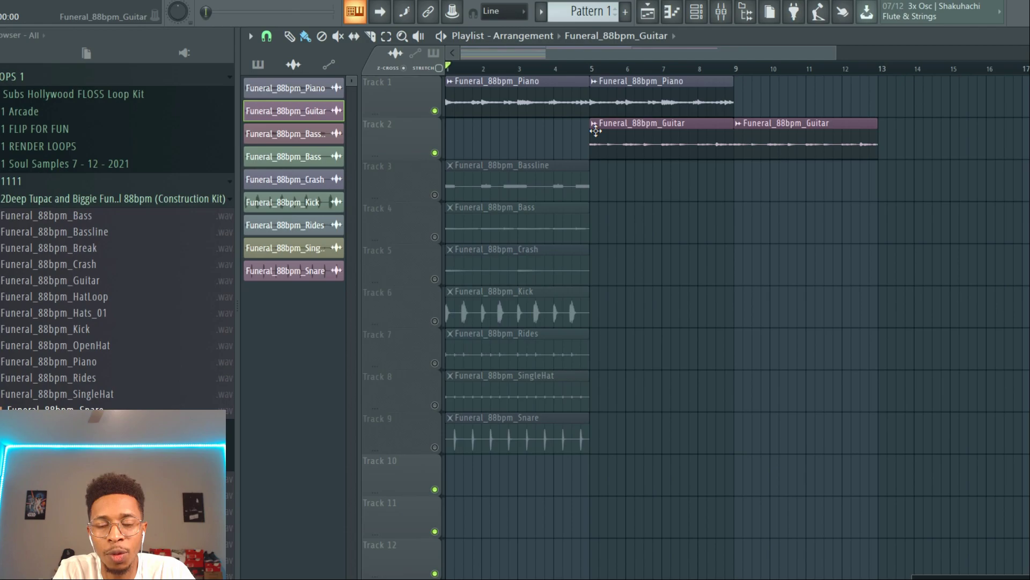
Replace the Piano and Guitar clips with a muted Tupac Biggie sample on Track 1.
key("Delete")
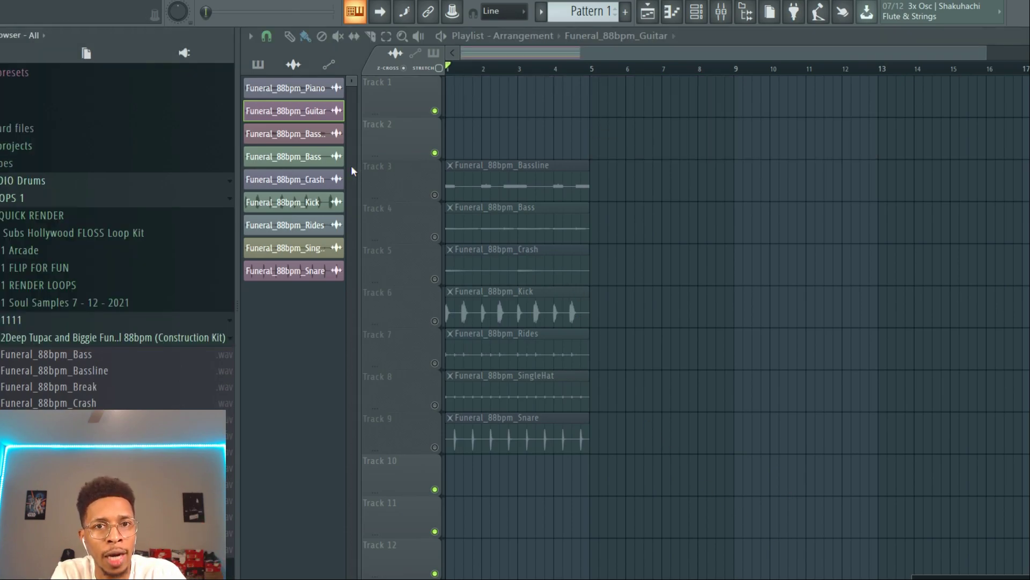
left_click(37, 215)
left_click_drag(29, 234, 451, 101)
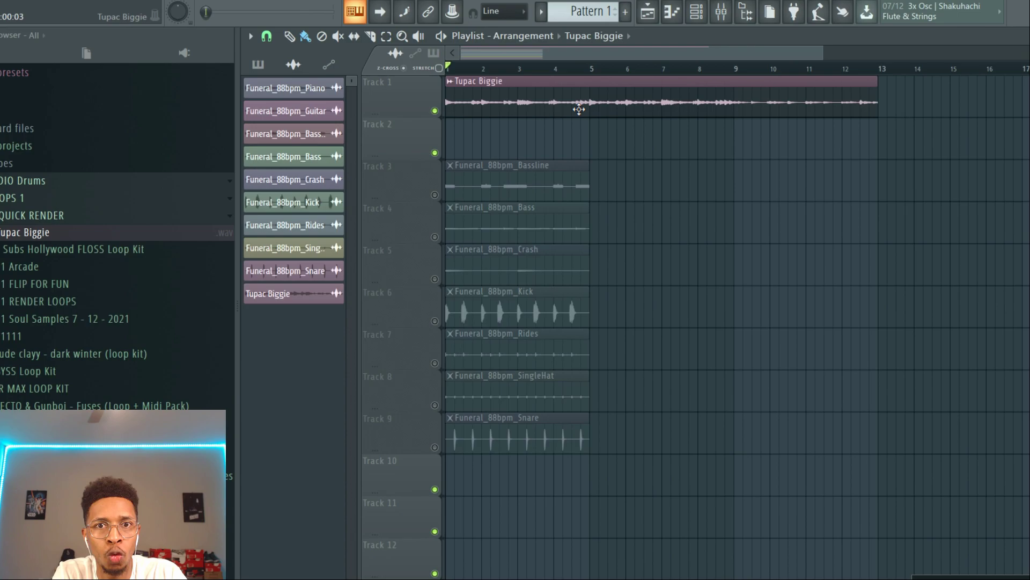
left_click(434, 111)
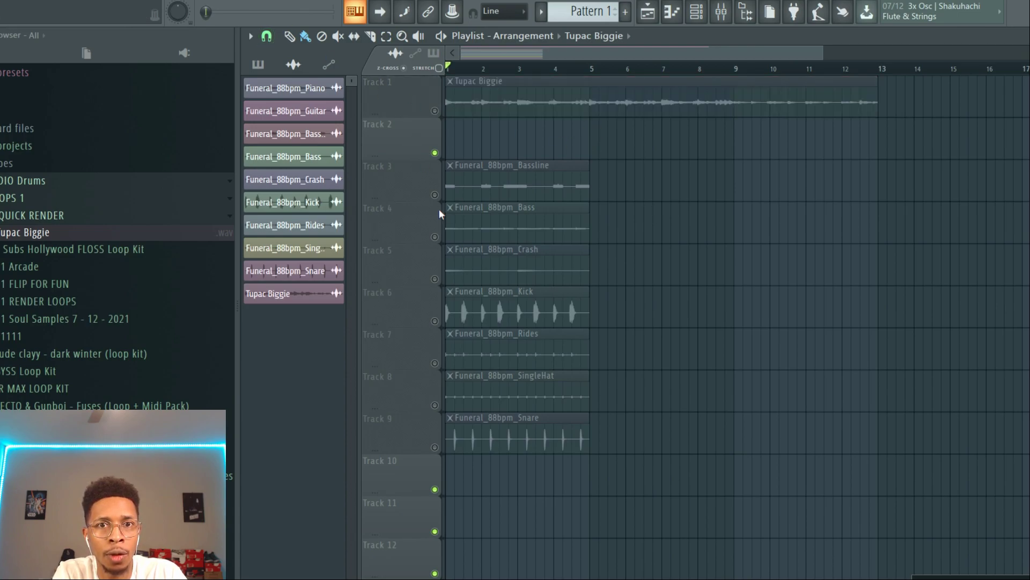
Unmute the Bassline, Bass, Crash, Kick, Rides, SingleHat and Snare tracks.
left_click(435, 195)
left_click(435, 236)
left_click(434, 279)
left_click(436, 321)
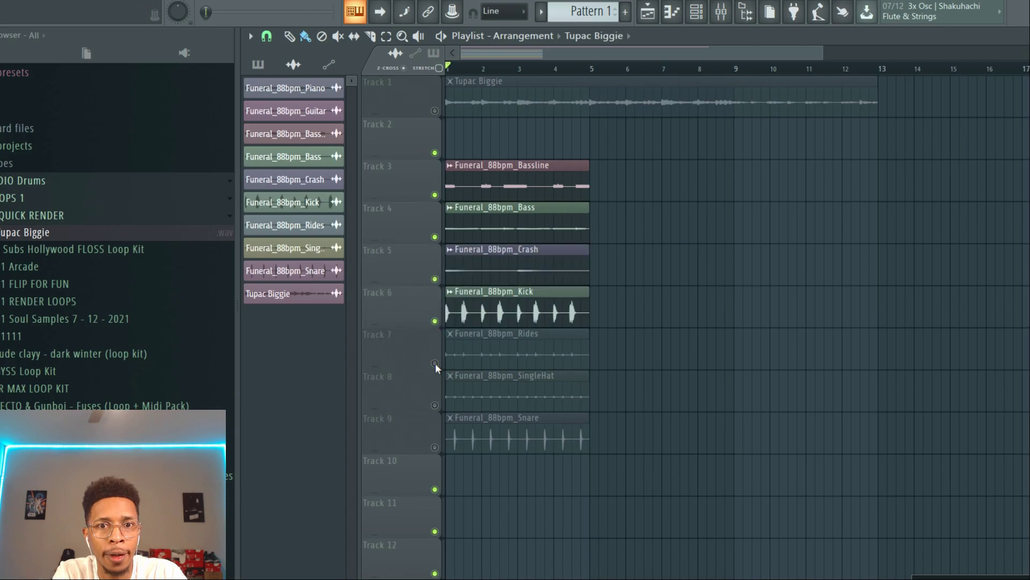
left_click(435, 362)
left_click(435, 404)
left_click(435, 446)
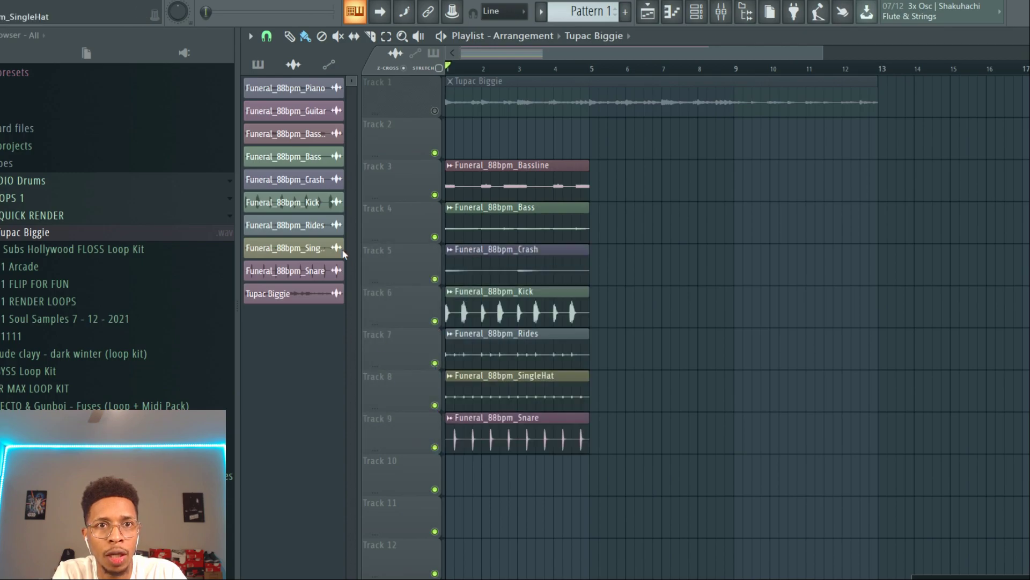
Place Pattern 1 on Track 2 of the playlist.
left_click(255, 63)
mouse_move(274, 87)
left_mouse_down()
mouse_move(449, 138)
mouse_move(587, 124)
left_mouse_up()
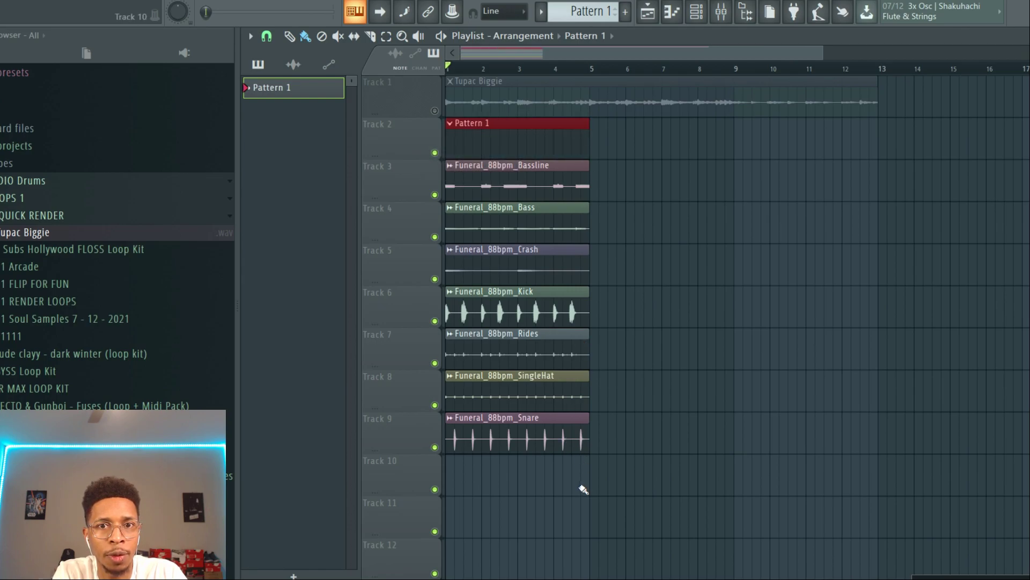
left_click_drag(584, 489, 619, 401)
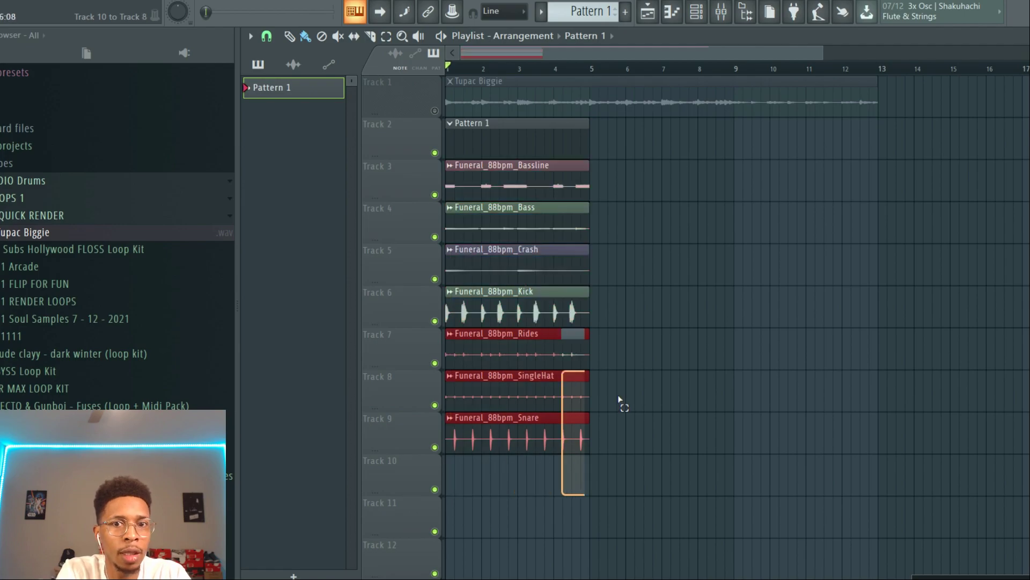
left_click_drag(619, 401, 569, 475)
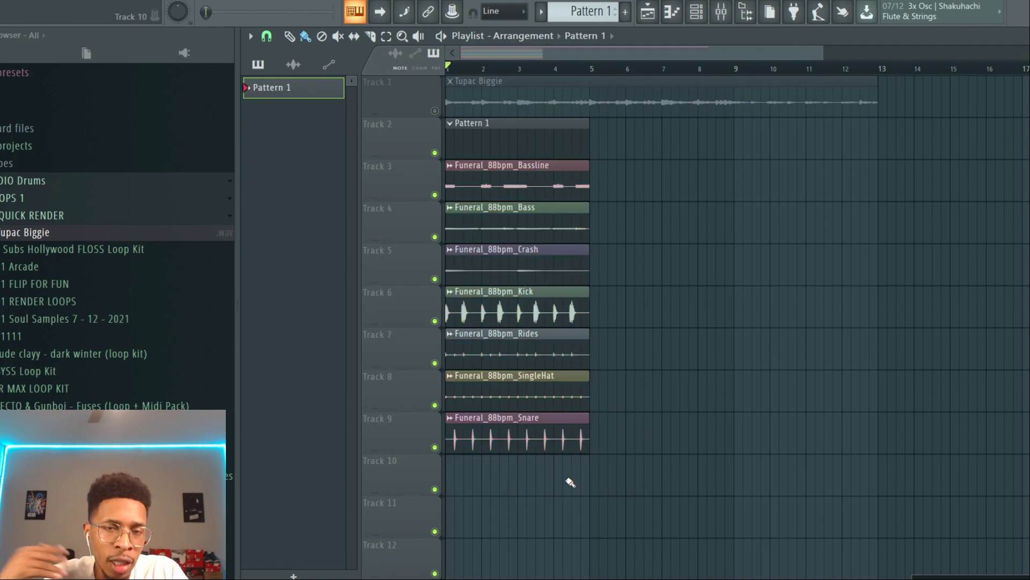
key("F6")
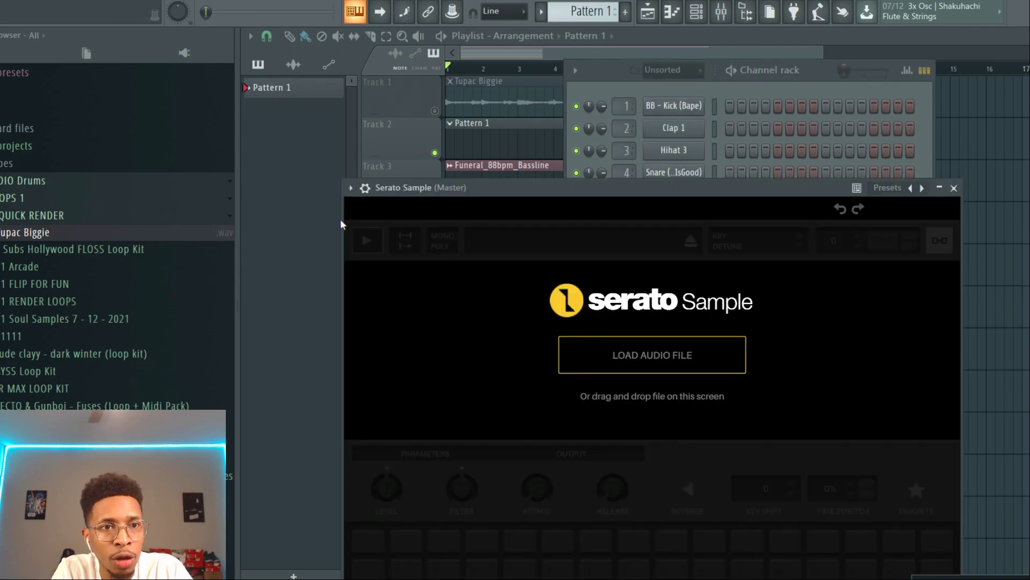
Load Tupac Biggie into Serato Sample and fill its pads with Set Random slices.
left_click_drag(64, 229, 598, 339)
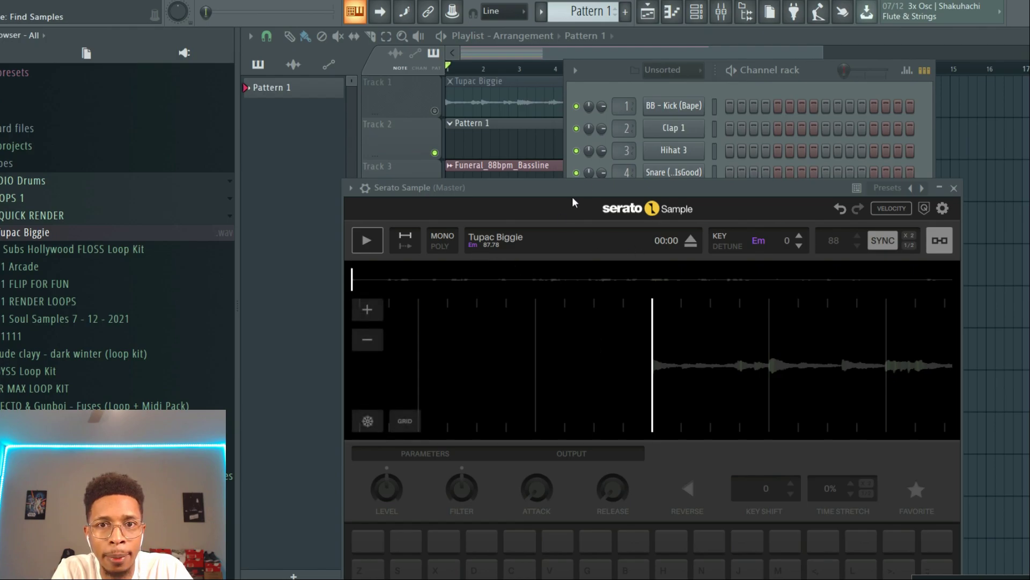
left_click_drag(592, 189, 579, 120)
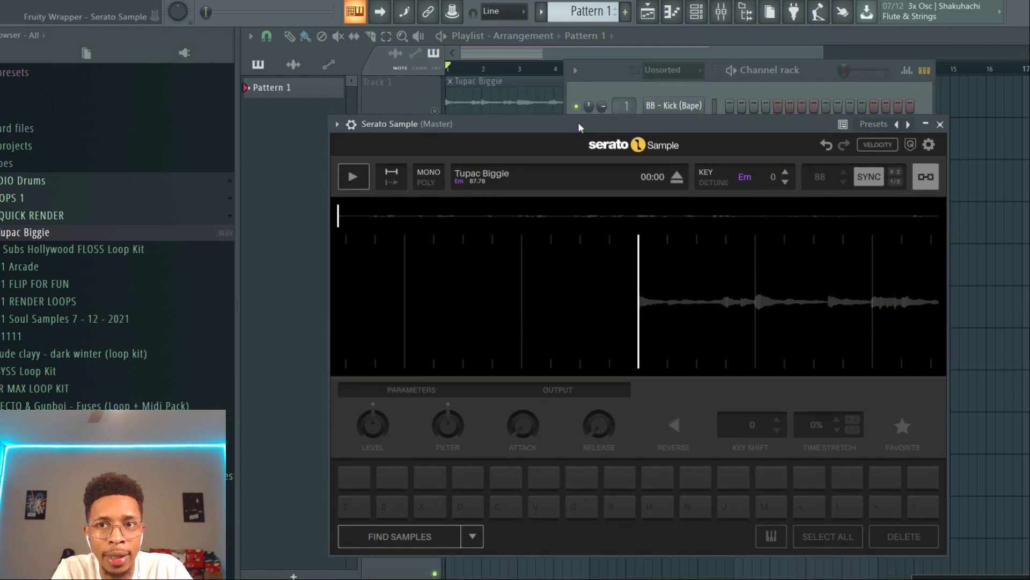
left_click(470, 532)
left_click(387, 448)
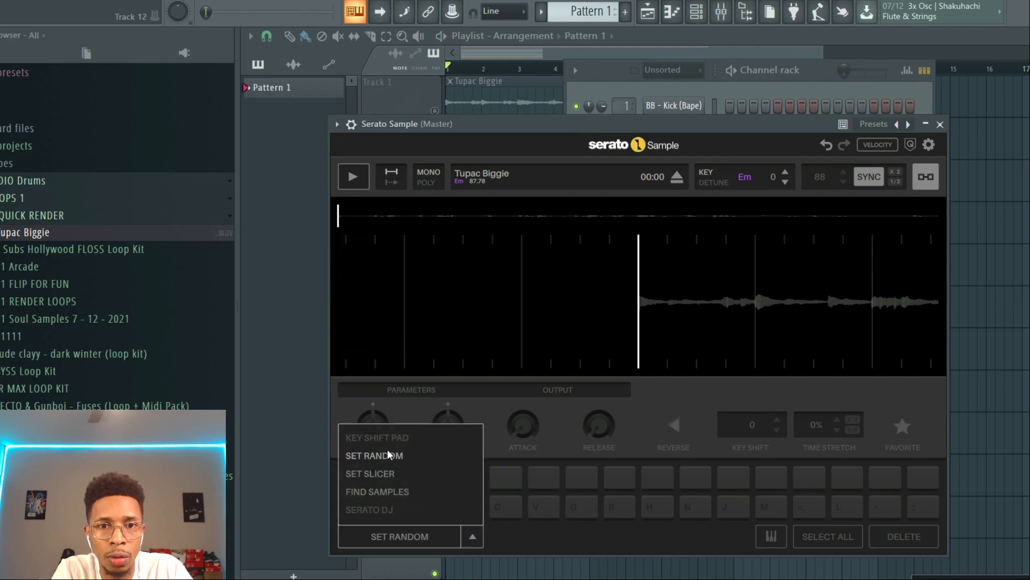
left_click(359, 480)
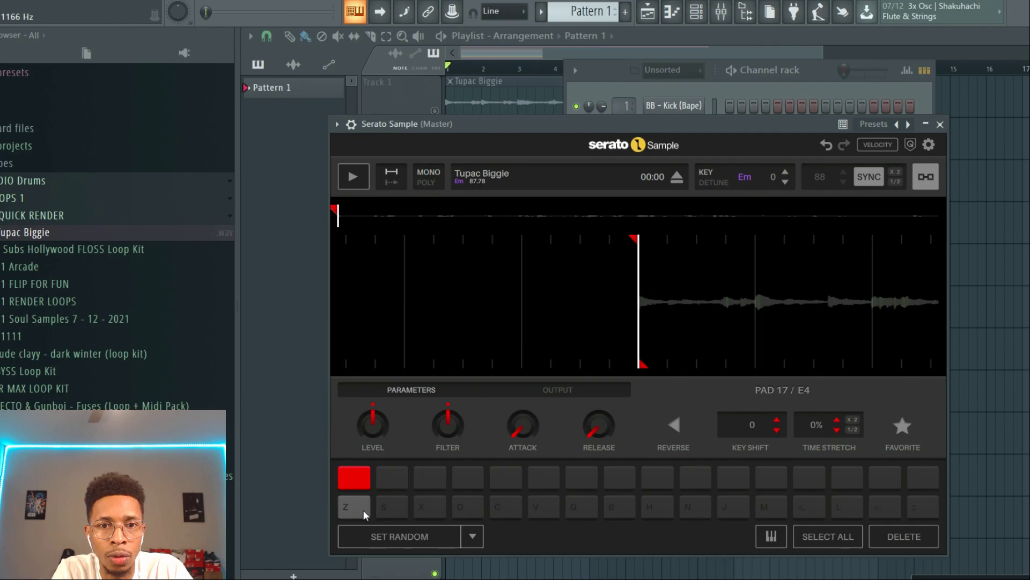
left_click(356, 478)
left_click(459, 534)
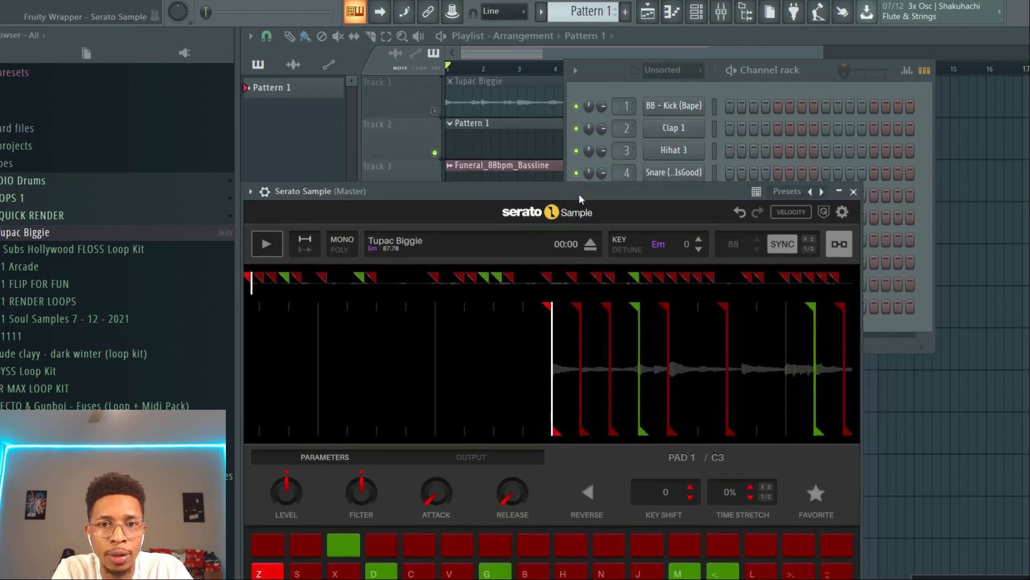
mouse_move(659, 129)
left_mouse_down()
mouse_move(581, 212)
mouse_move(559, 387)
left_mouse_up()
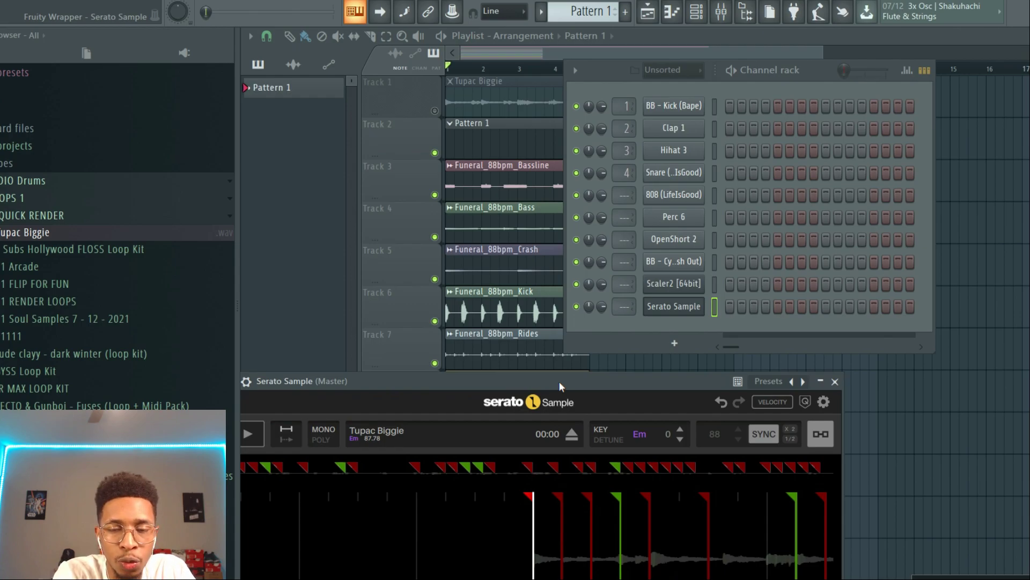
Start the Serato Sample pattern with a lengthened C3 note and preview it.
key("F7")
scroll(395, 294, "down", 5)
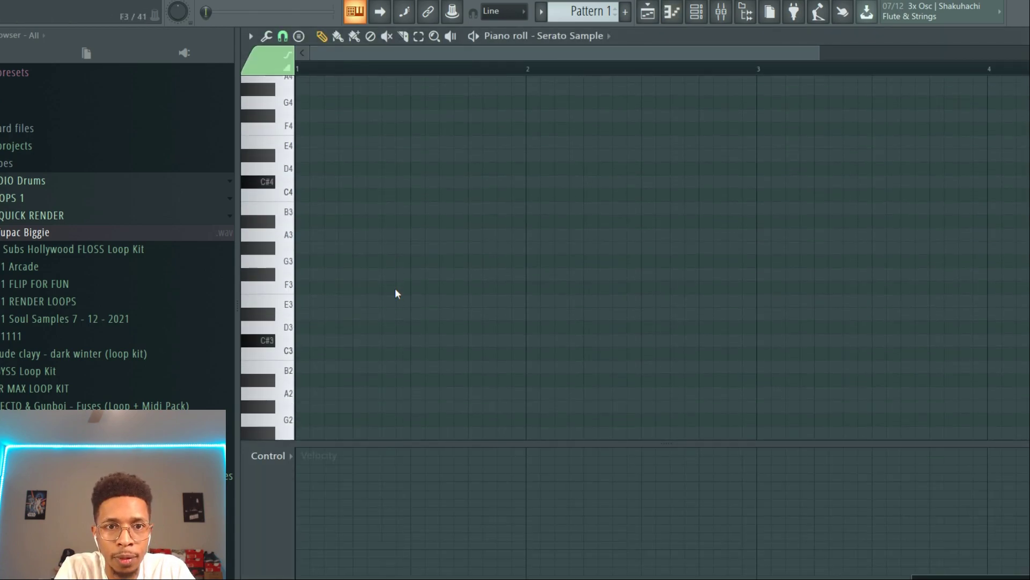
scroll(395, 293, "down", 3)
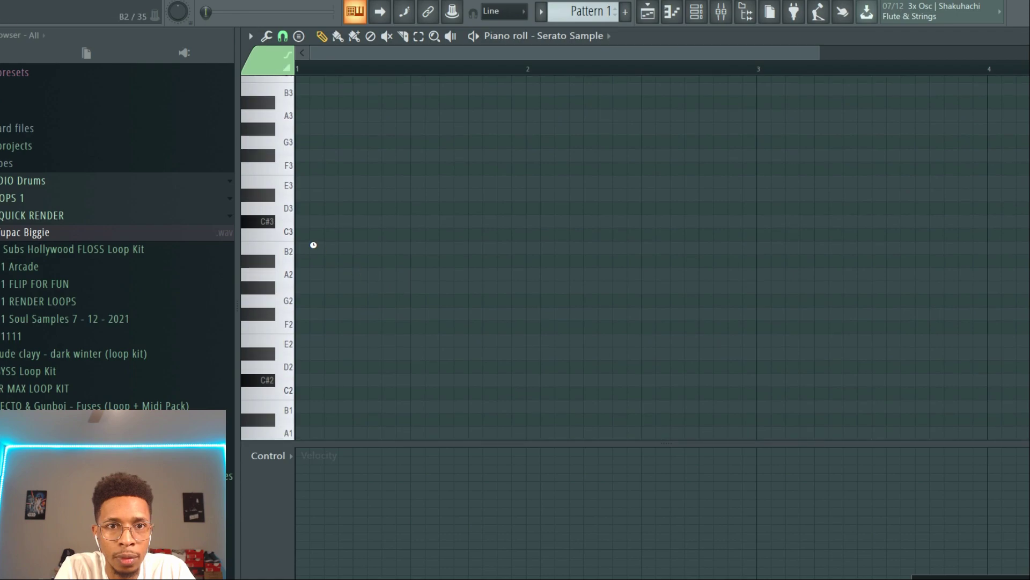
left_click(291, 233)
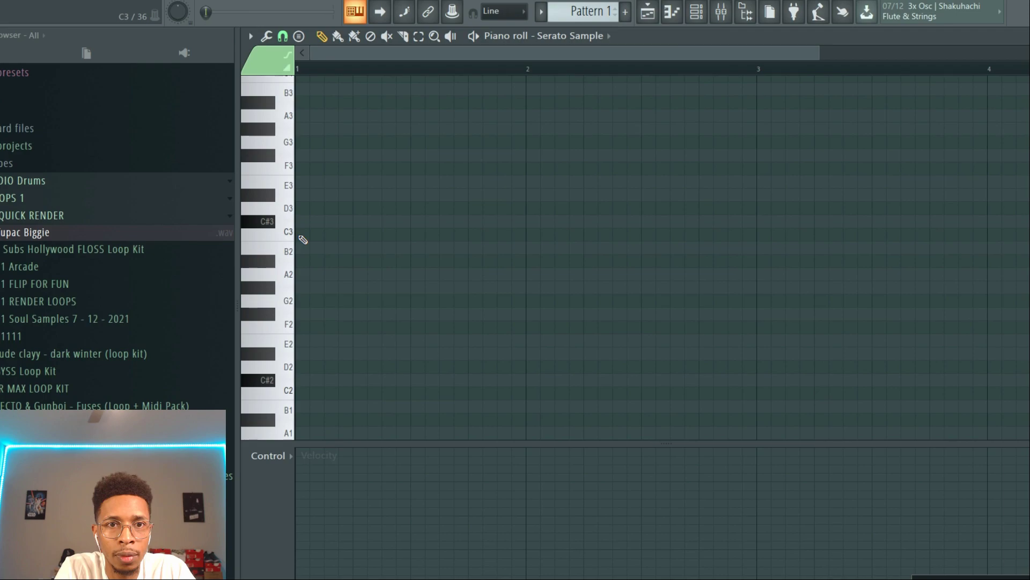
left_click(299, 235)
left_click_drag(324, 234, 353, 238)
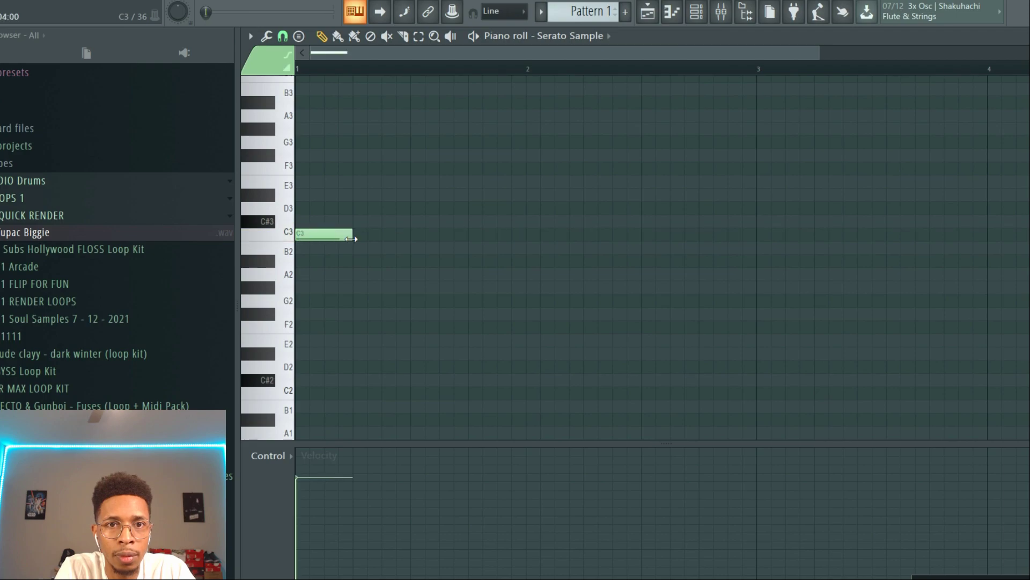
key("space")
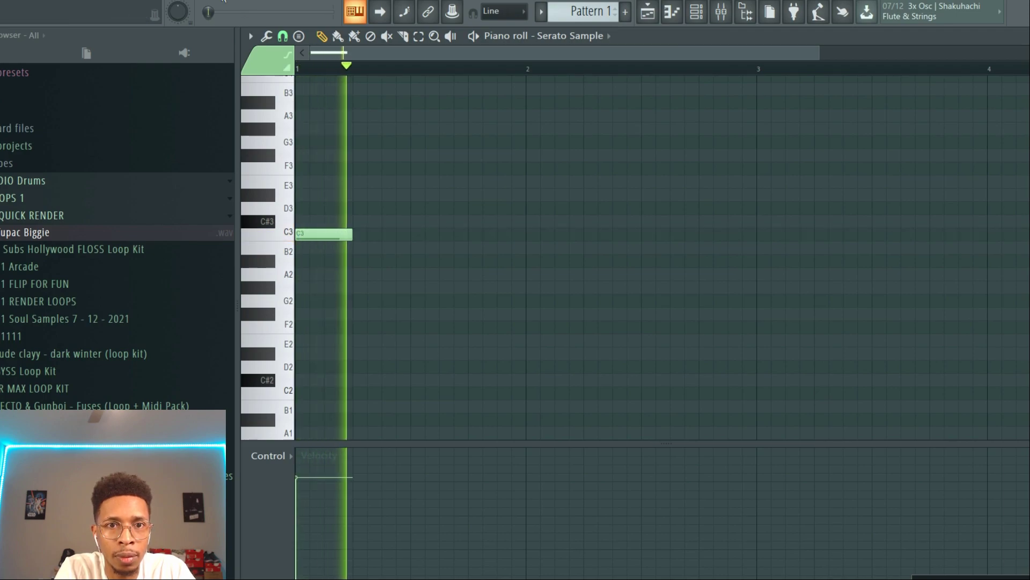
key("space")
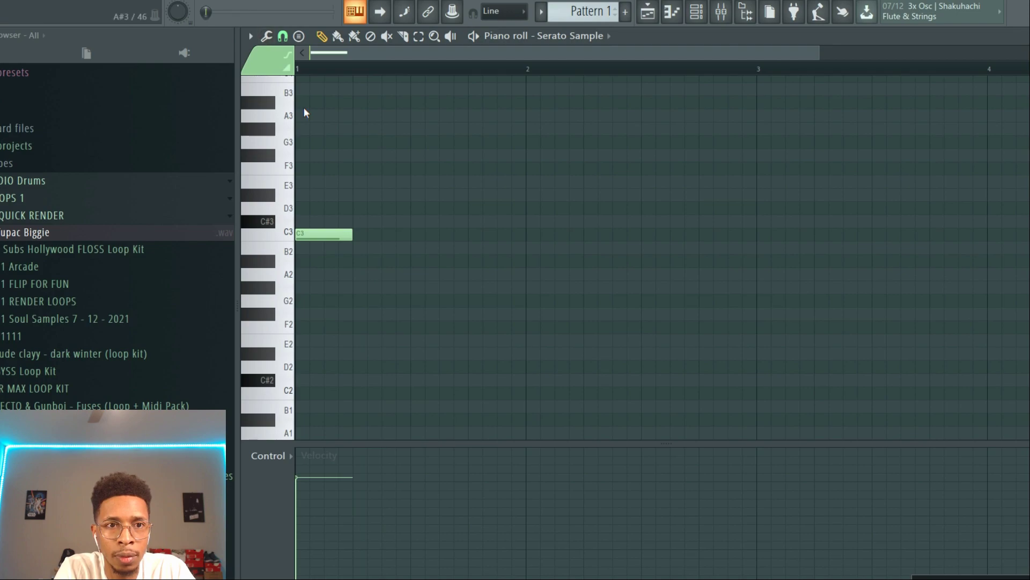
key("space")
key("space")
Add a second note, raise it to E3, and play it back.
left_click(354, 193)
key("space")
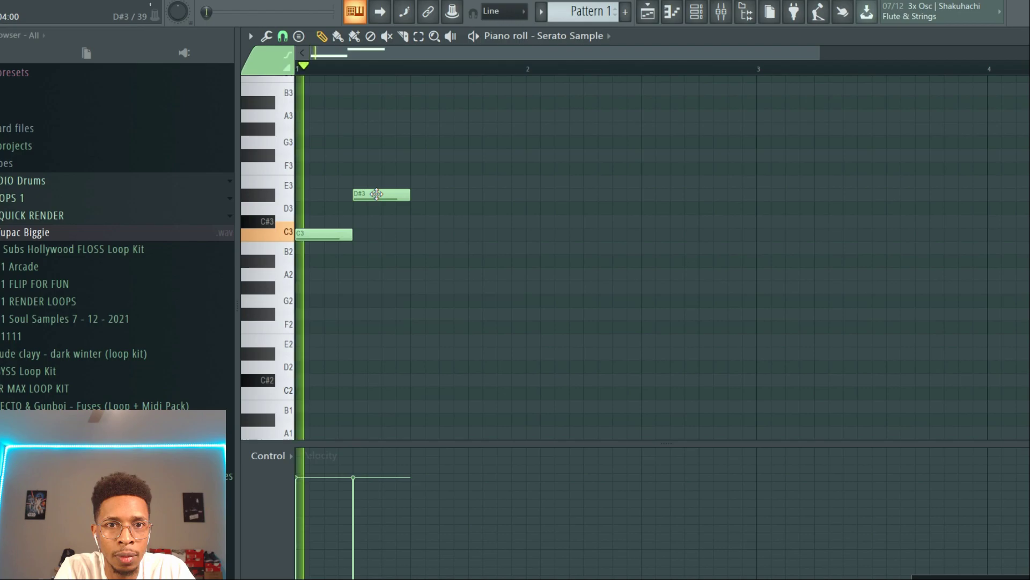
key("space")
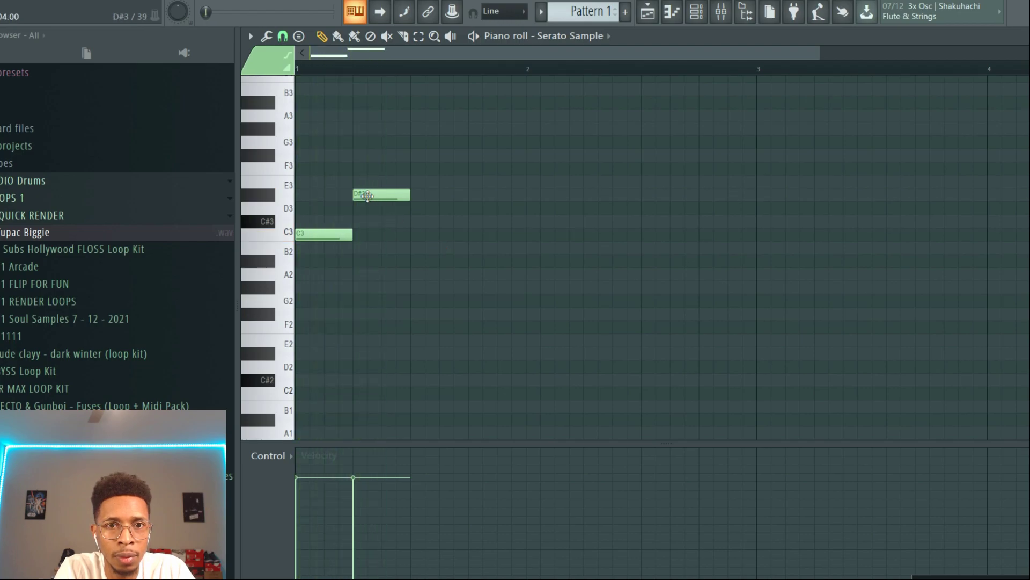
left_click_drag(366, 196, 367, 178)
key("space")
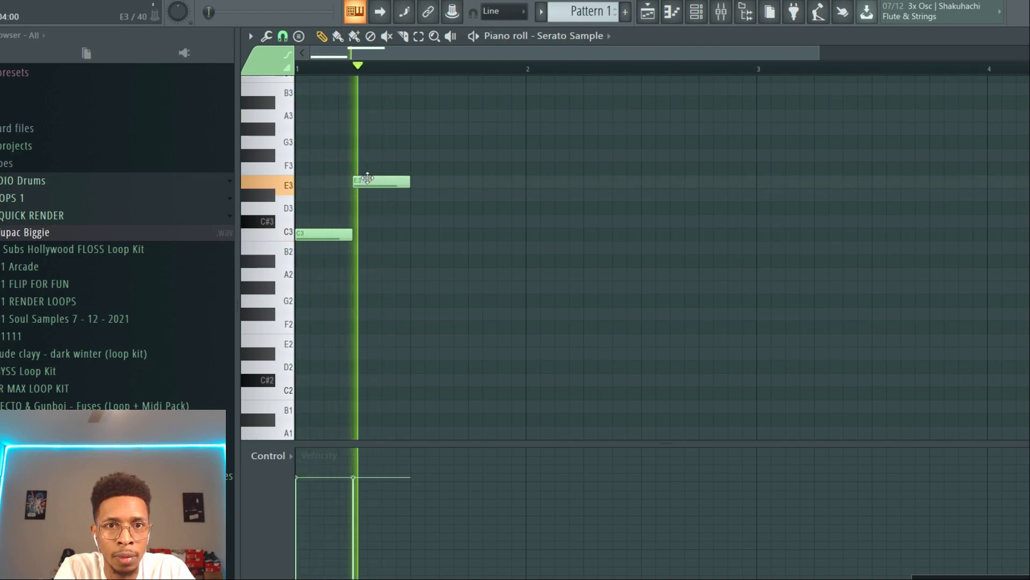
key("space")
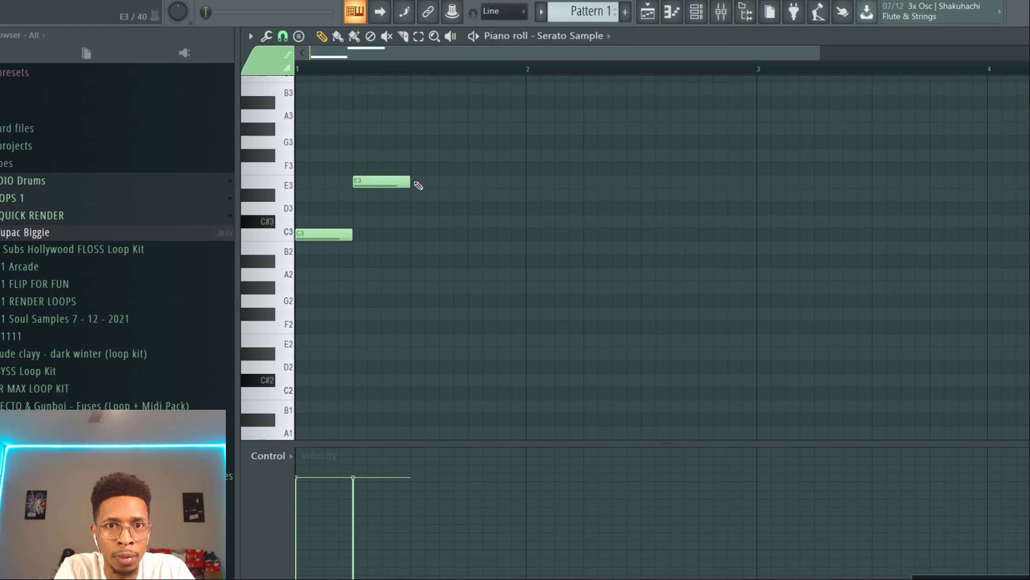
Add two D#3 notes and a G#3 note after the E3, then play the melody.
left_click(417, 181)
left_click_drag(456, 180, 451, 199)
left_click(451, 195)
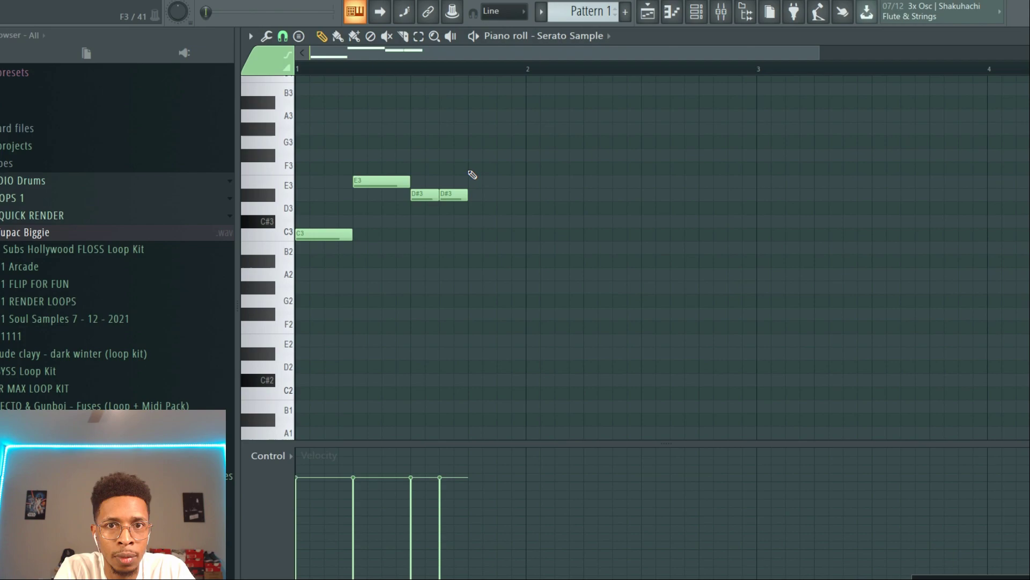
left_click(475, 154)
mouse_move(482, 154)
left_mouse_down()
mouse_move(481, 127)
mouse_move(513, 128)
left_mouse_up()
key("space")
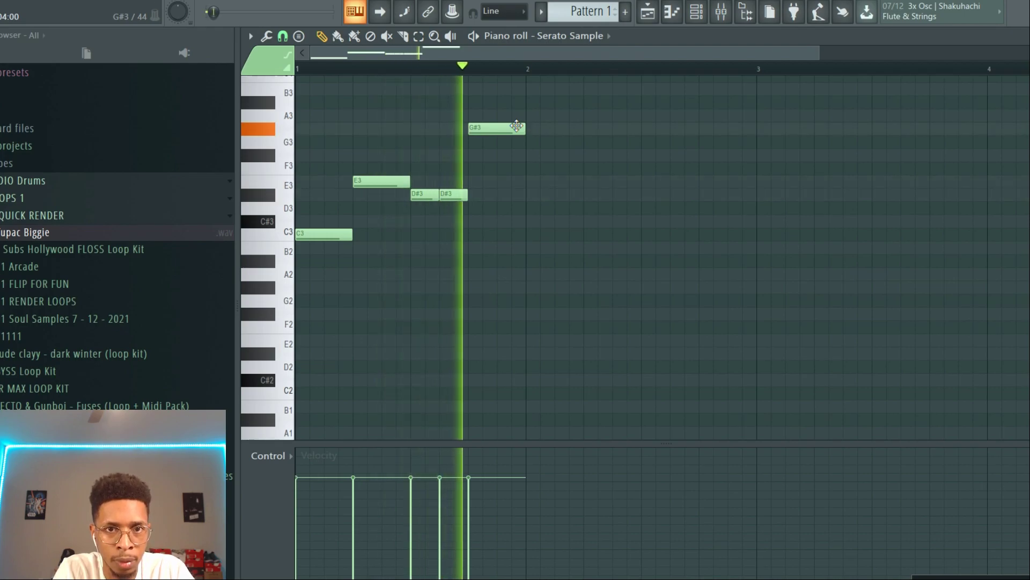
key("space")
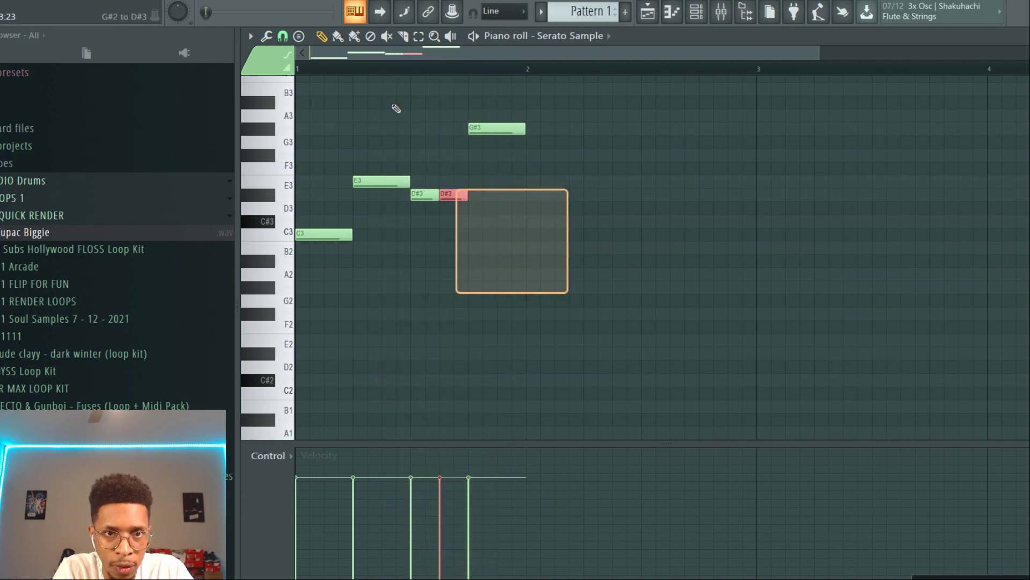
Duplicate the C3–E3–D#3–G#3 phrase and shift the copy to follow the original.
left_click_drag(566, 293, 324, 85)
key("ctrl+b")
left_click_drag(499, 252, 769, 234)
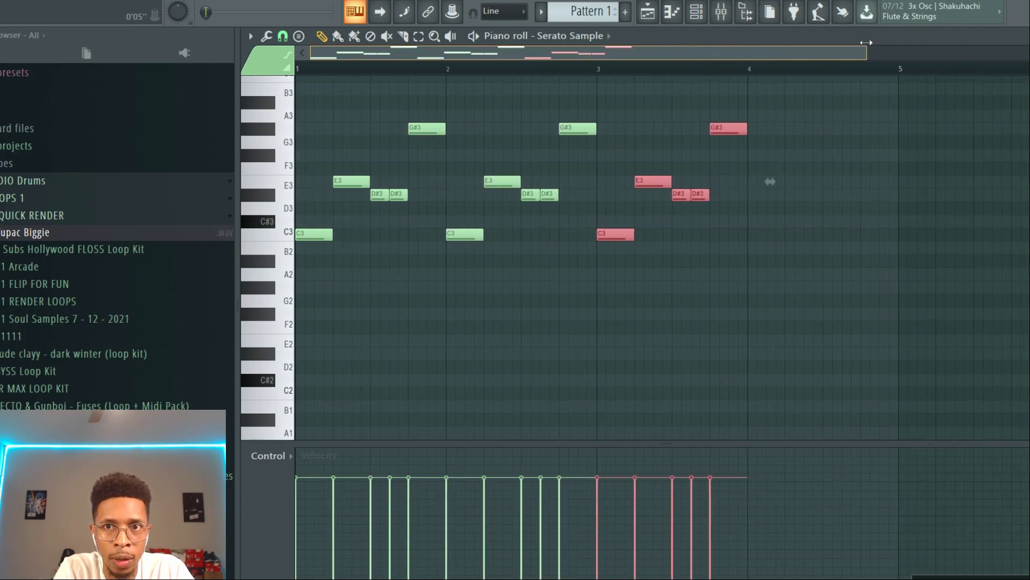
left_click_drag(674, 47, 929, 49)
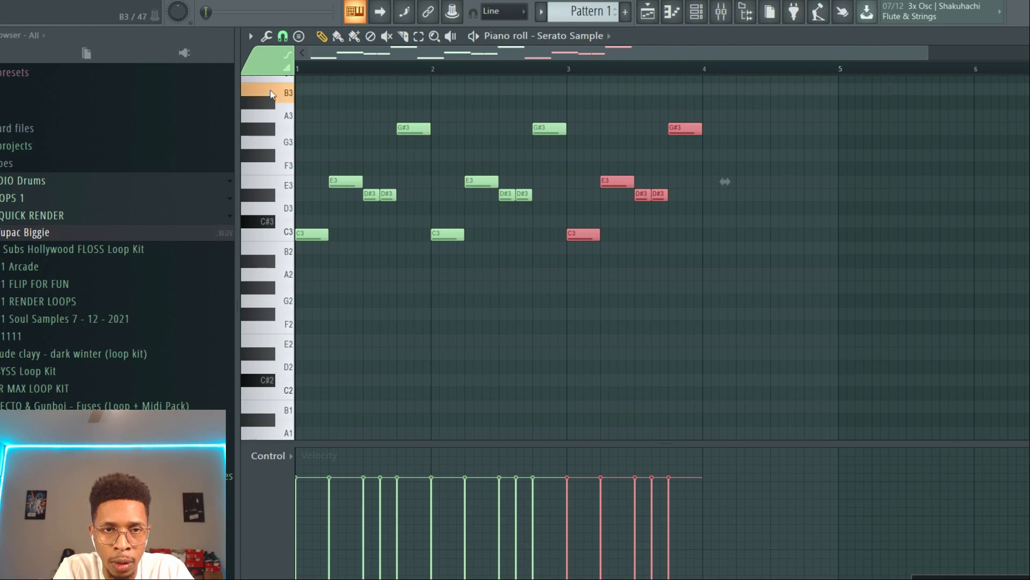
scroll(285, 133, "up", 2)
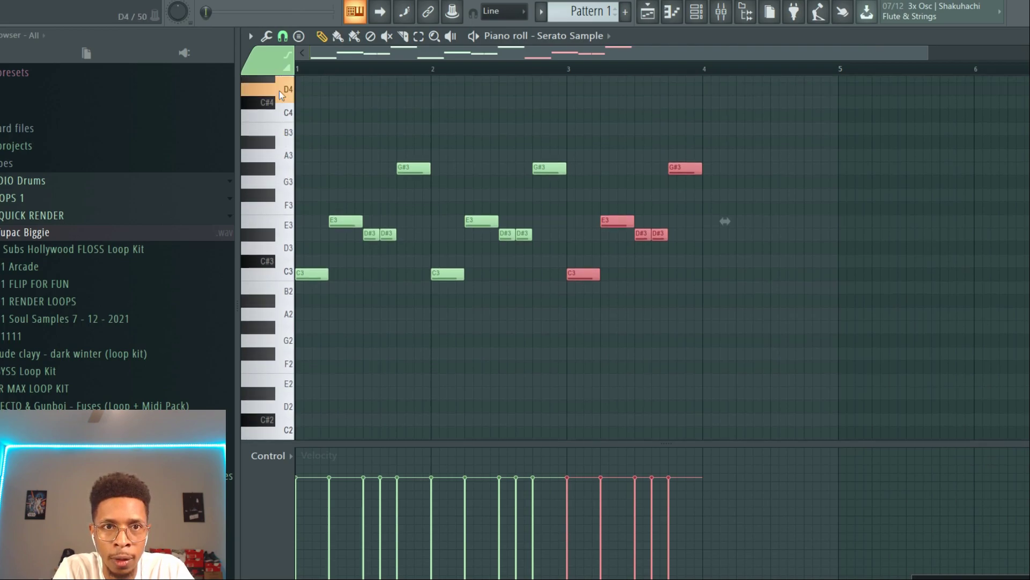
scroll(280, 95, "up", 2)
scroll(278, 104, "up", 3)
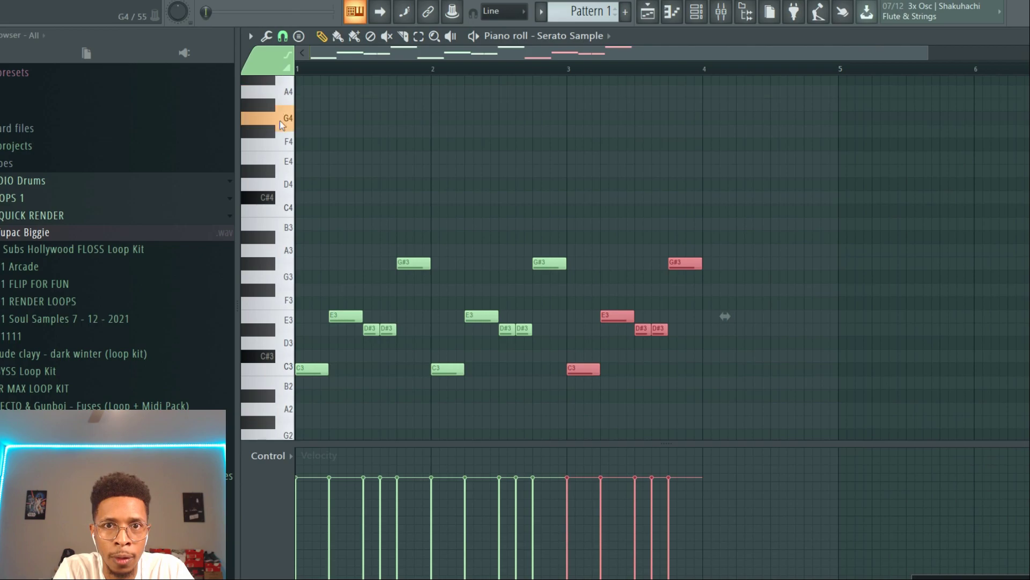
Place and stretch two G4 notes at bar 4 and play back the finished melody.
left_click(707, 118)
left_click_drag(735, 119, 771, 118)
left_click(778, 119)
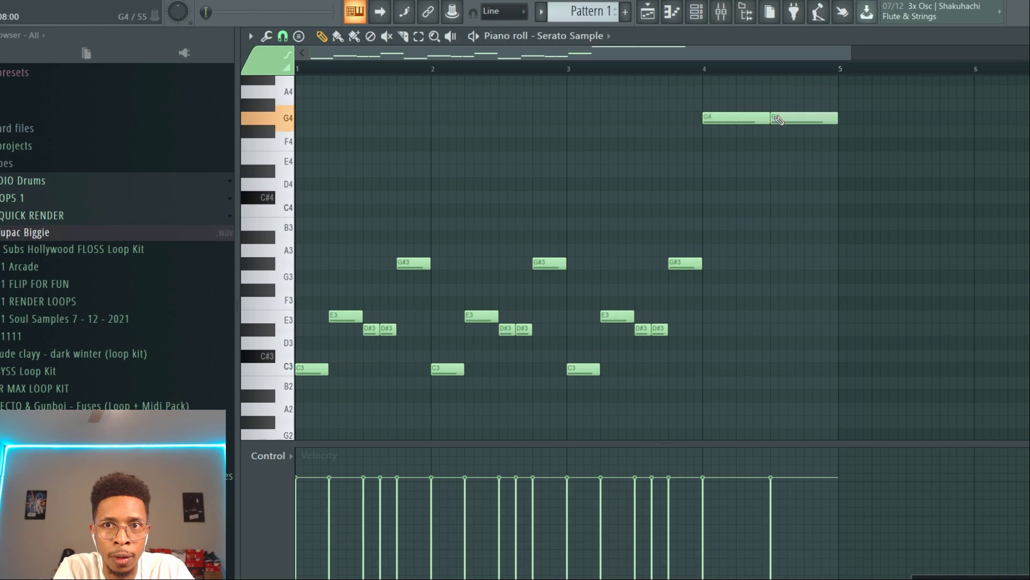
key("space")
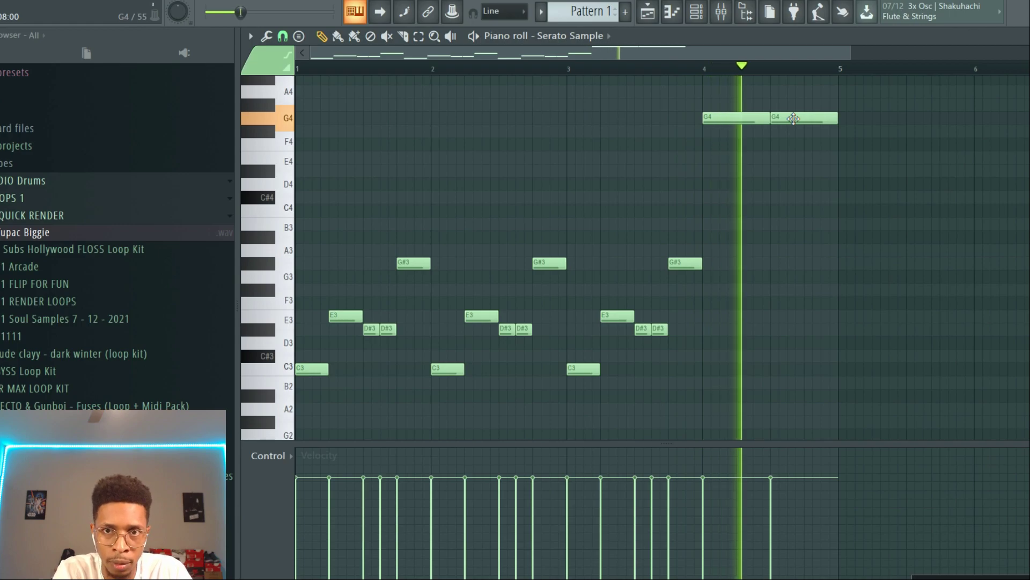
key("space")
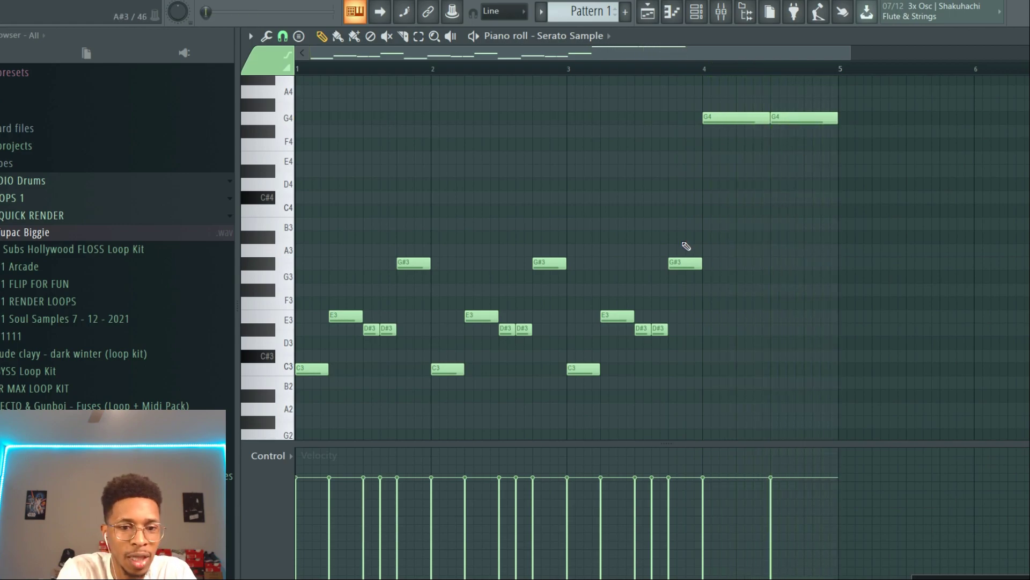
key("F5")
Duplicate Pattern 1 and the kit clips on Tracks 3–9 into later bars.
left_click(586, 142)
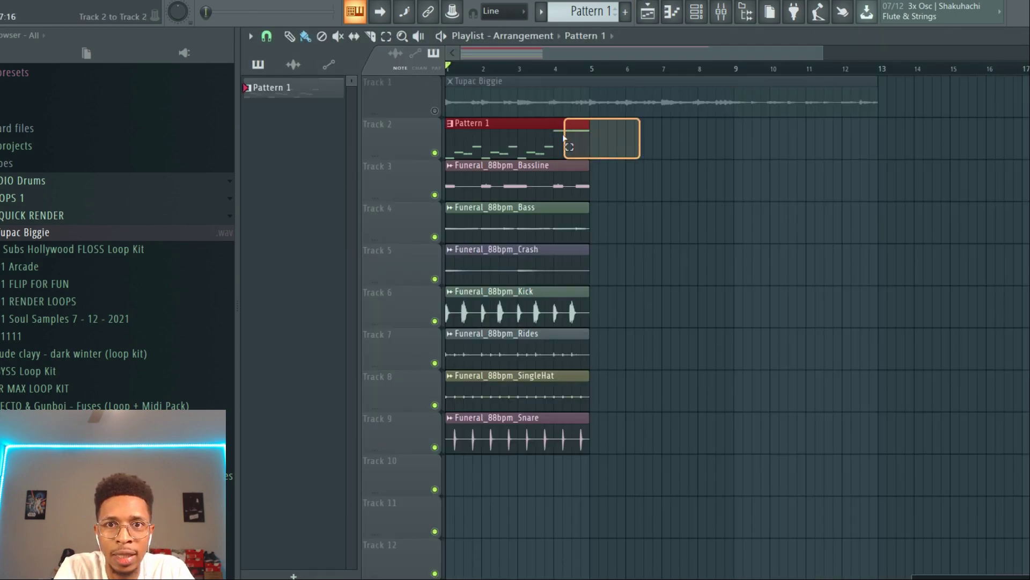
key("ctrl+b")
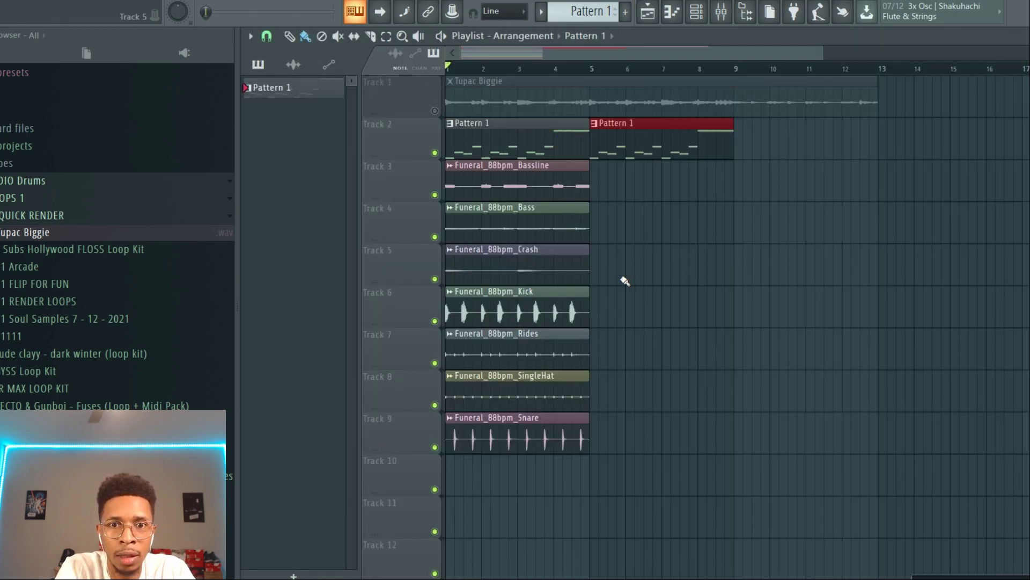
left_click_drag(622, 462, 503, 233)
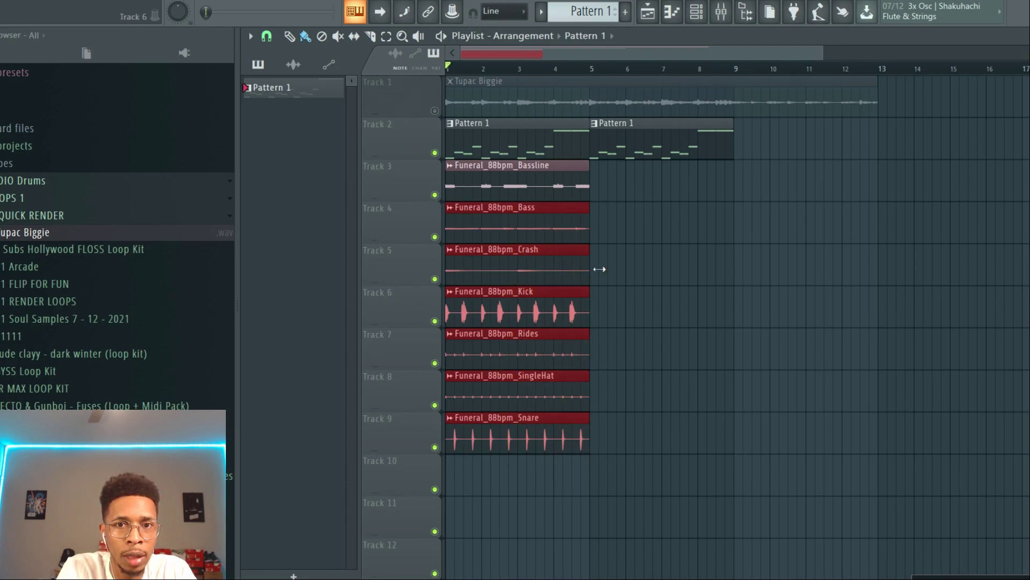
left_click_drag(625, 451, 512, 161)
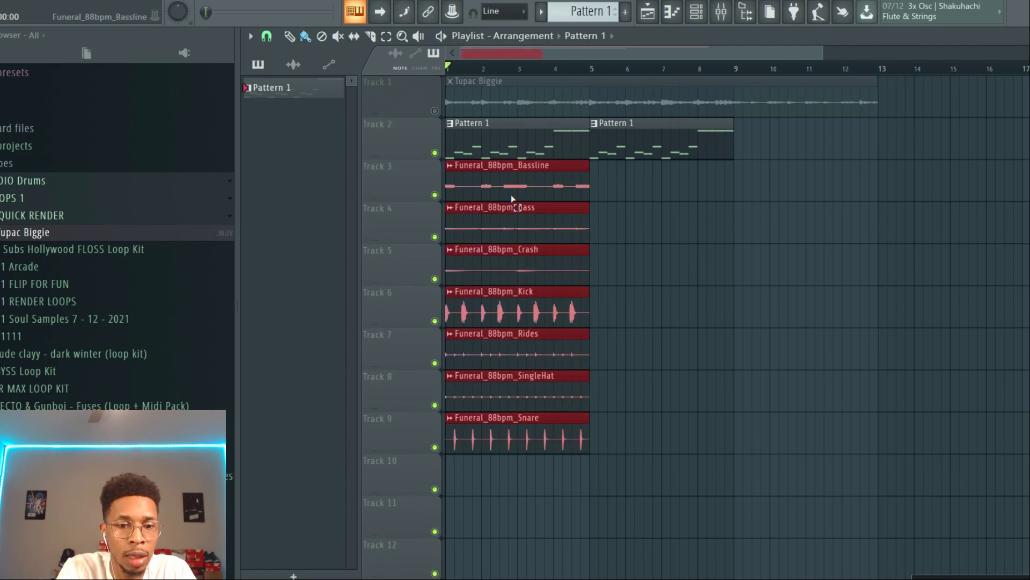
key("ctrl+b")
key("ctrl+b")
key("ctrl+b")
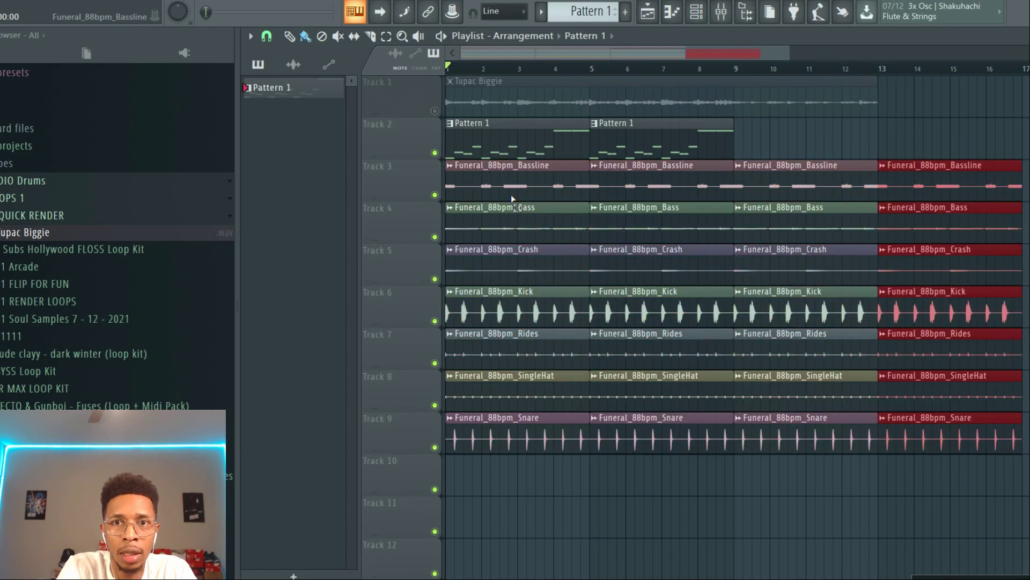
Delete the kit clips in bars 1–5 and move the Pattern 1 clips to bars 5 and 9.
right_click(512, 198)
right_click(521, 333)
right_click(520, 378)
right_click(517, 423)
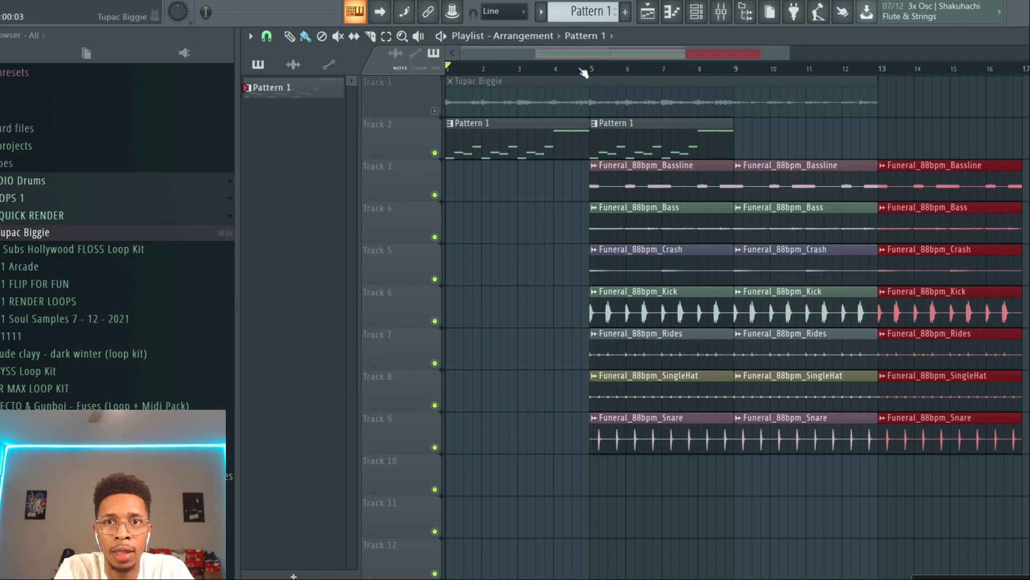
left_click_drag(645, 128, 784, 127)
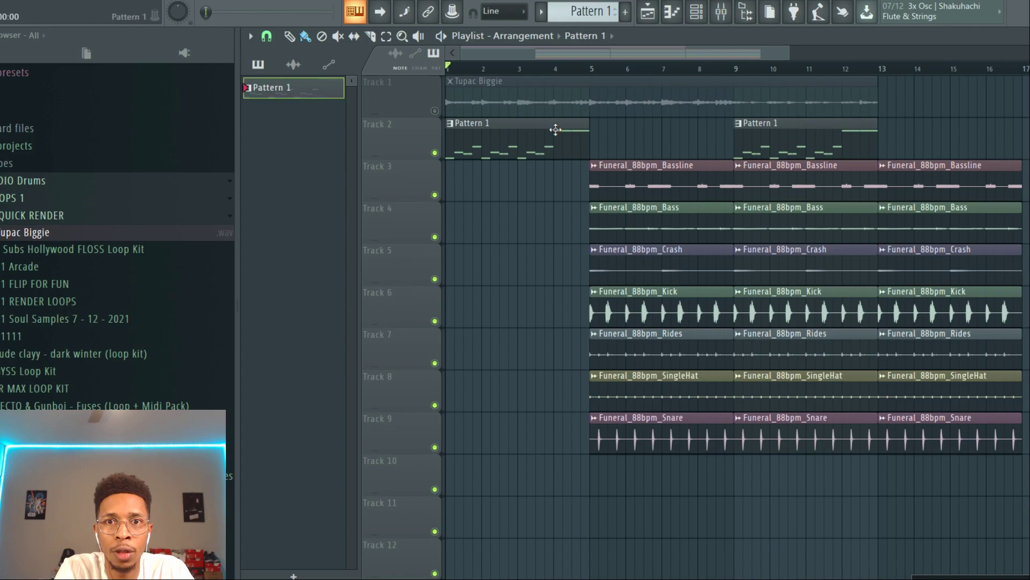
left_click_drag(555, 129, 700, 127)
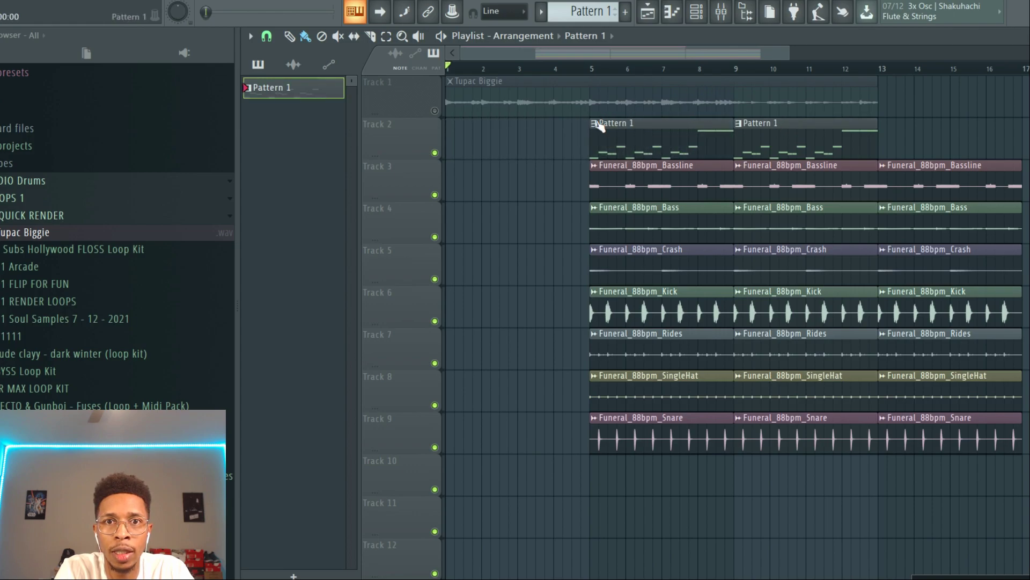
Unmute Tupac Biggie, slice it at bar 9, and move the remaining part to bar 1.
left_click(435, 111)
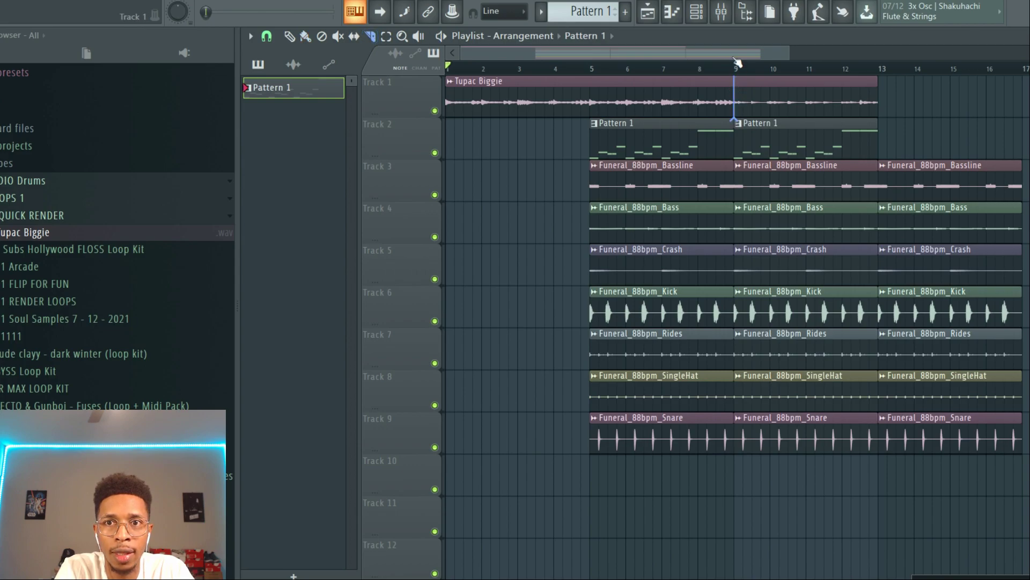
left_click_drag(737, 63, 736, 81)
left_click(289, 35)
right_click(552, 100)
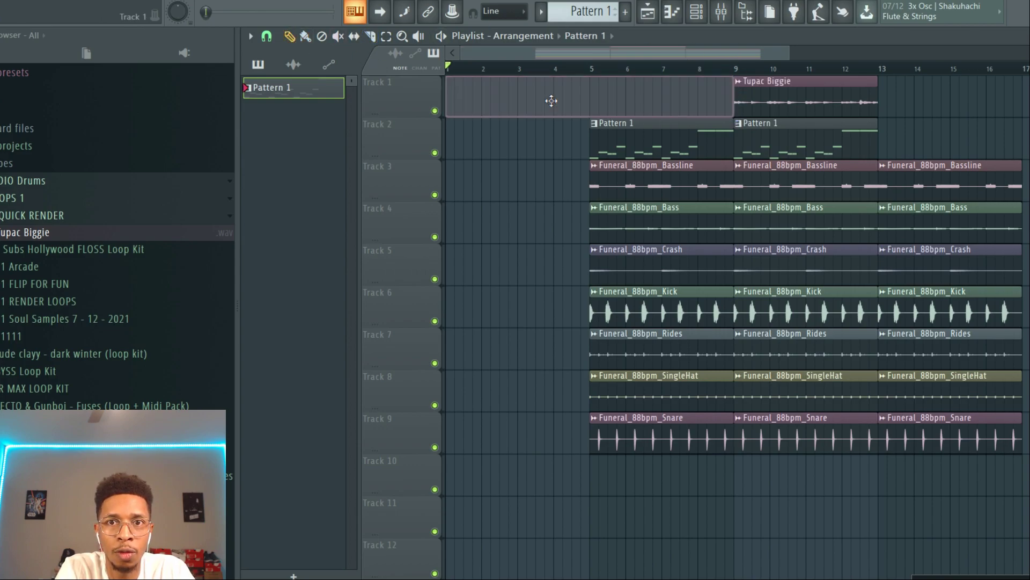
left_click_drag(741, 88, 409, 89)
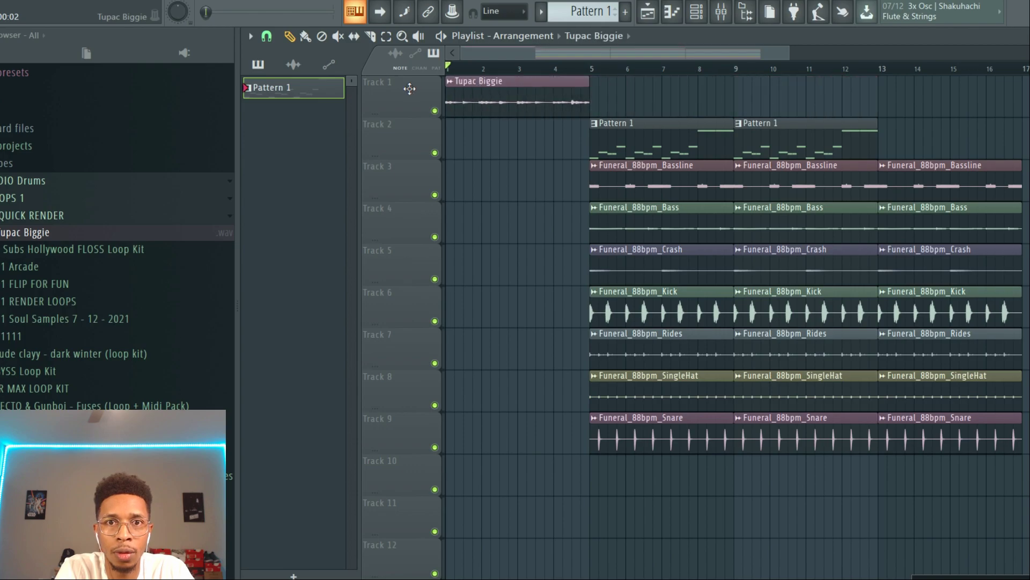
key("space")
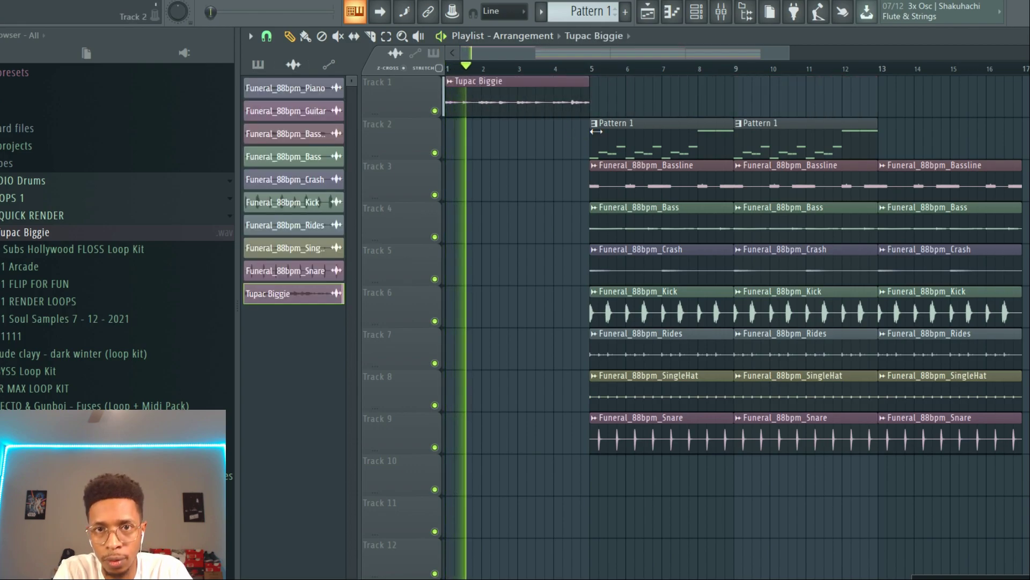
Stop playback of the arrangement.
key("space")
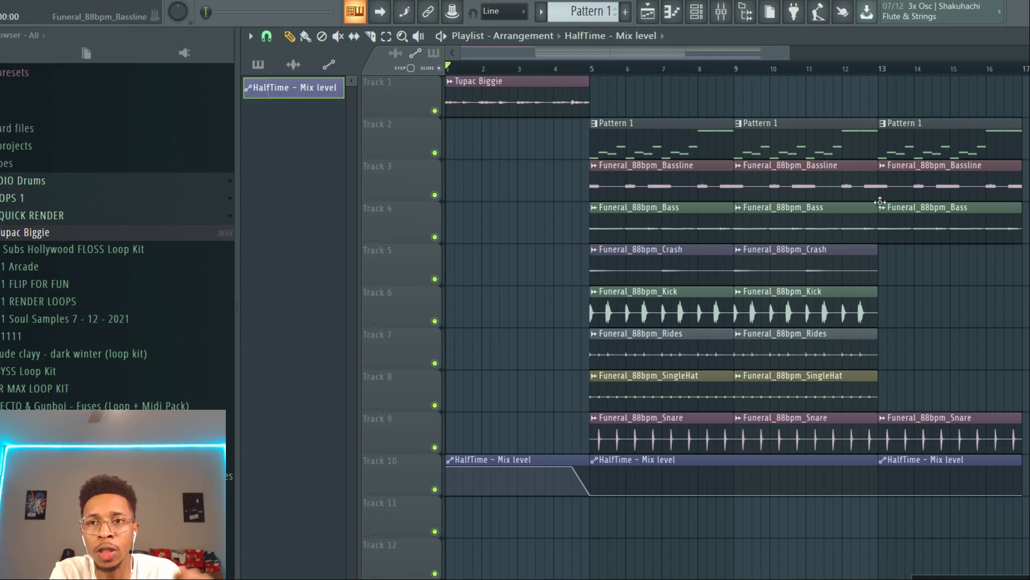
left_click_drag(997, 519, 908, 130)
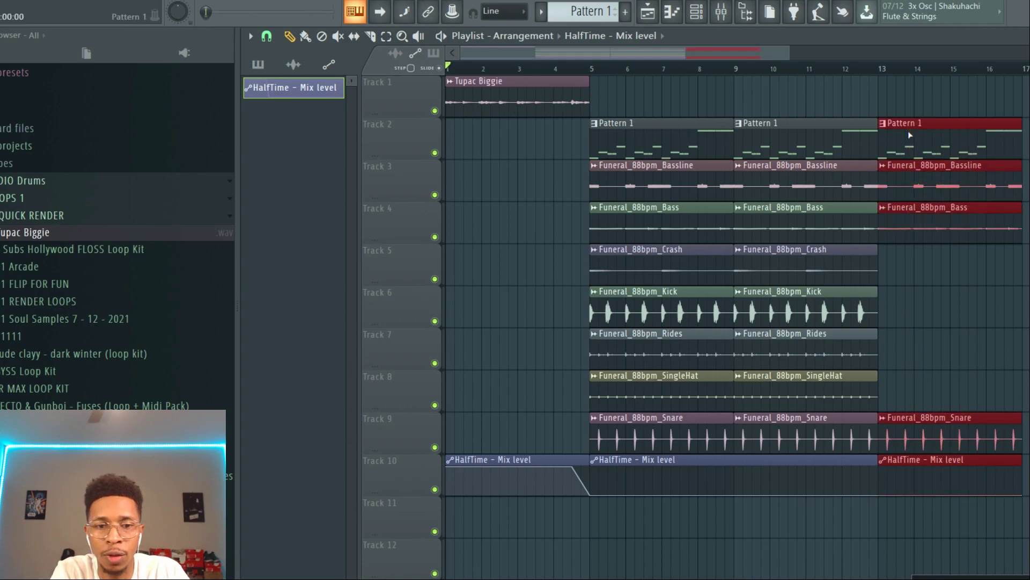
scroll(908, 131, "right", 2)
Copy the SingleHat and Kick clips to bar 17 and duplicate bars 17–21 into 21–25.
left_click_drag(660, 380, 949, 384)
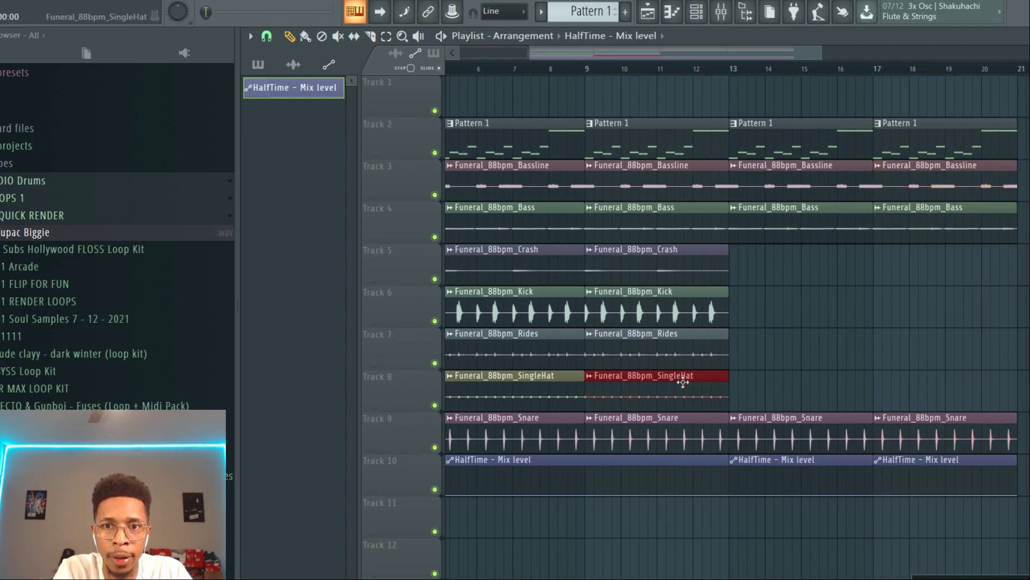
left_click(719, 294)
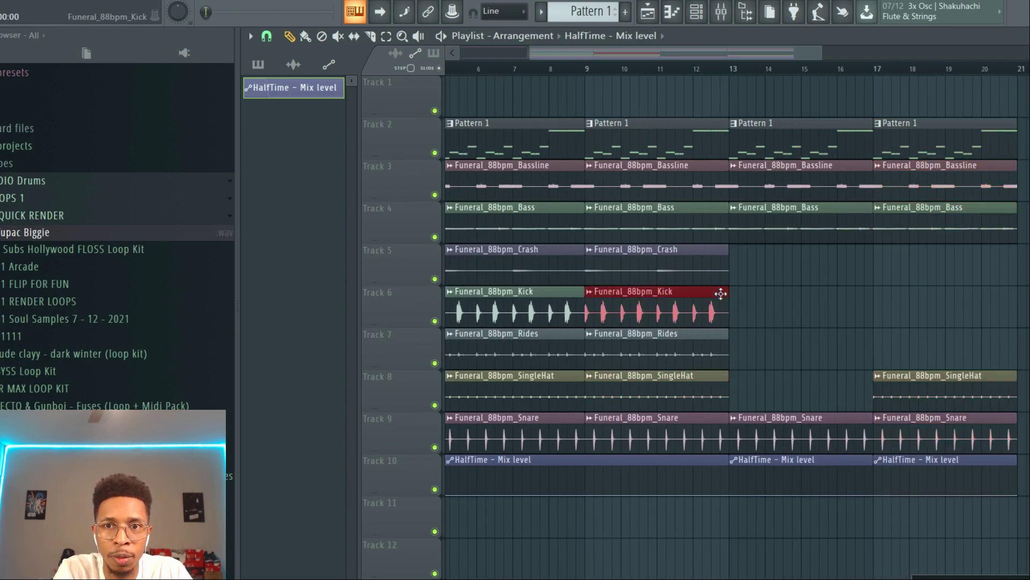
left_click_drag(636, 297, 926, 293)
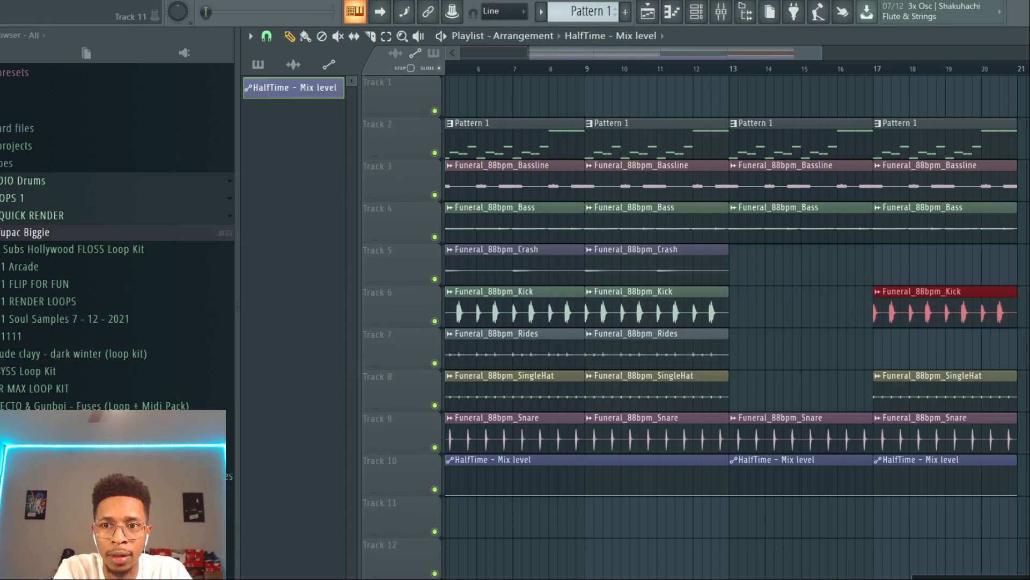
left_click_drag(1023, 535, 914, 76)
key("ctrl+b")
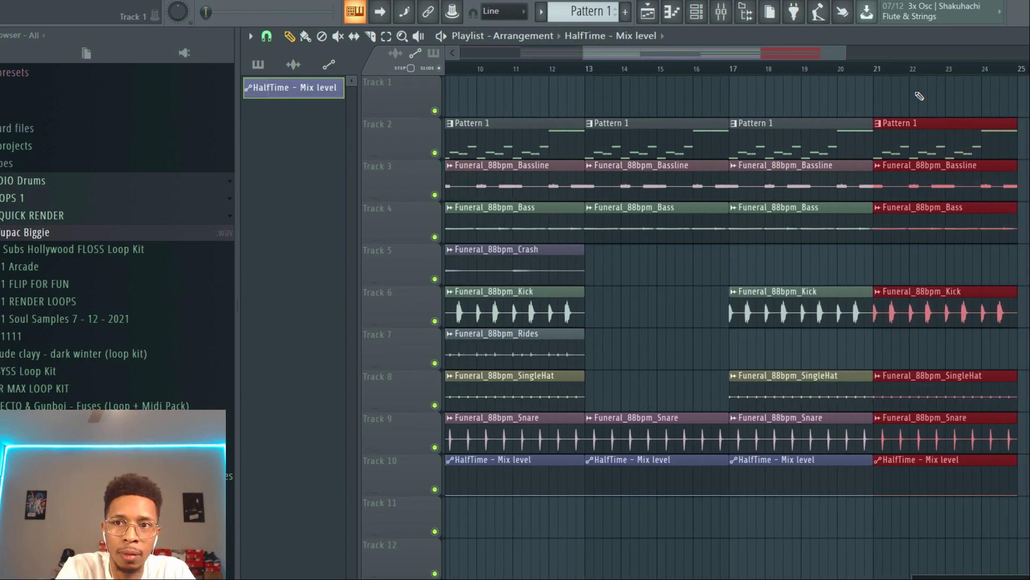
Delete the Bassline and Bass at bar 21 and duplicate the HalfTime clip into bar 25.
right_click(906, 195)
right_click(911, 216)
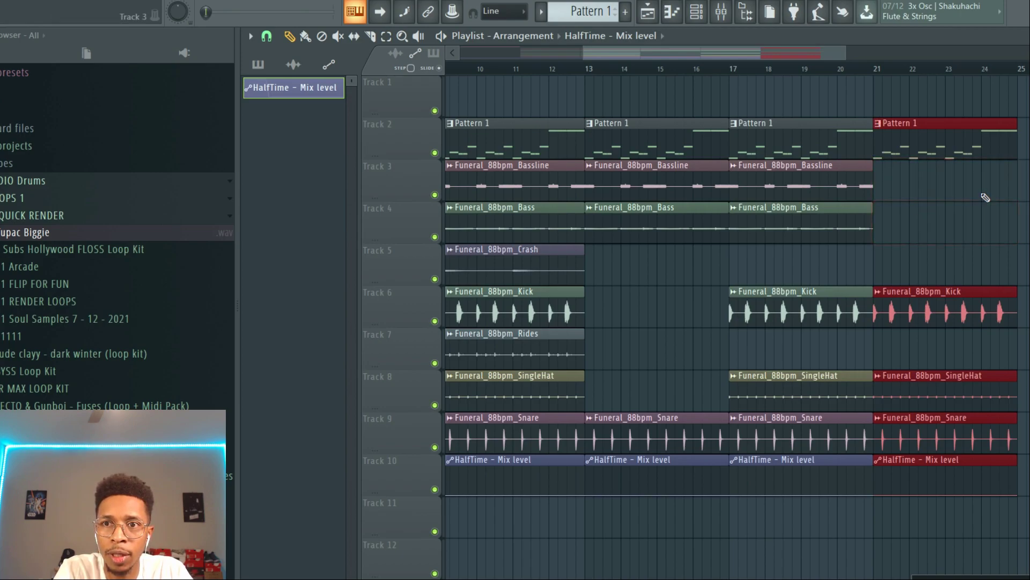
mouse_move(671, 282)
left_mouse_down()
mouse_move(660, 145)
mouse_move(1026, 143)
left_mouse_up()
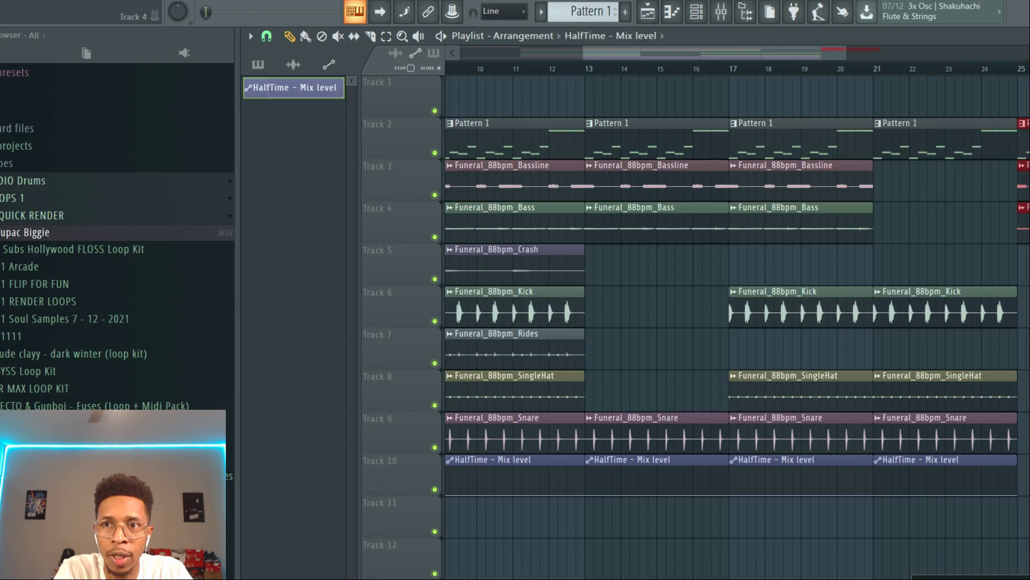
left_click(952, 478)
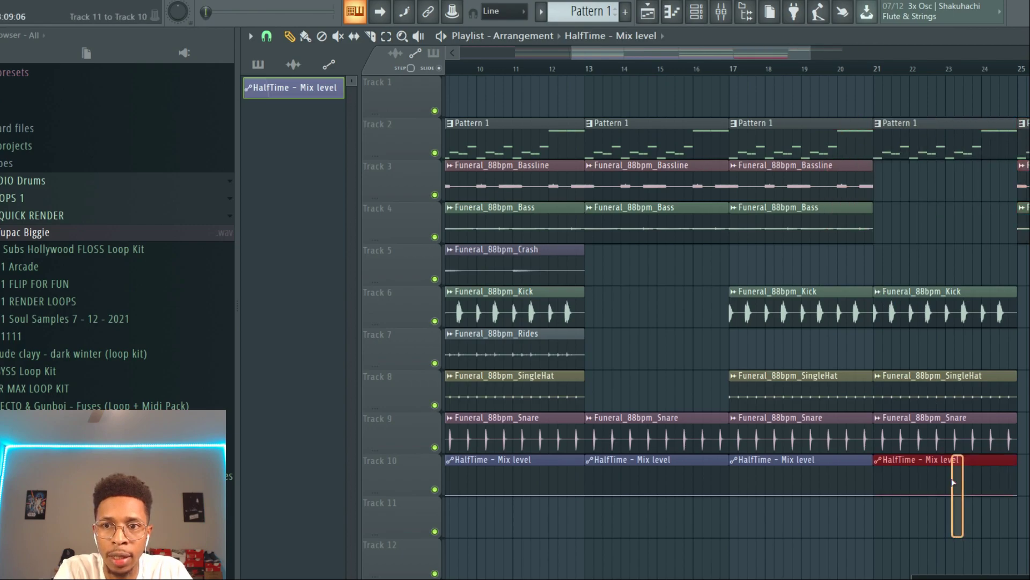
key("ctrl+b")
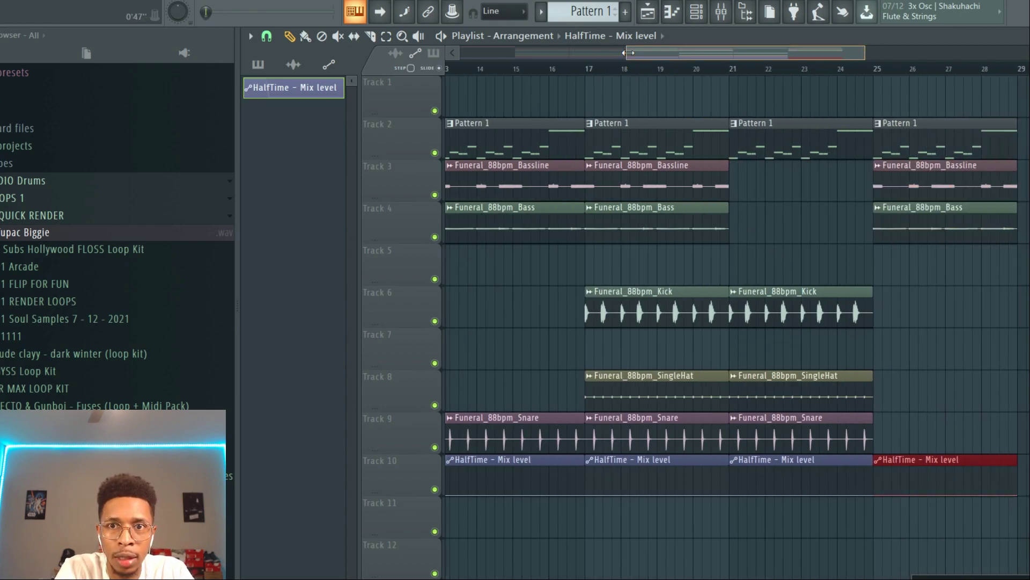
left_click_drag(627, 53, 461, 52)
Select the bar 5–13 clips on tracks 2–10 and copy them to start at bar 29.
left_click_drag(679, 542, 531, 117)
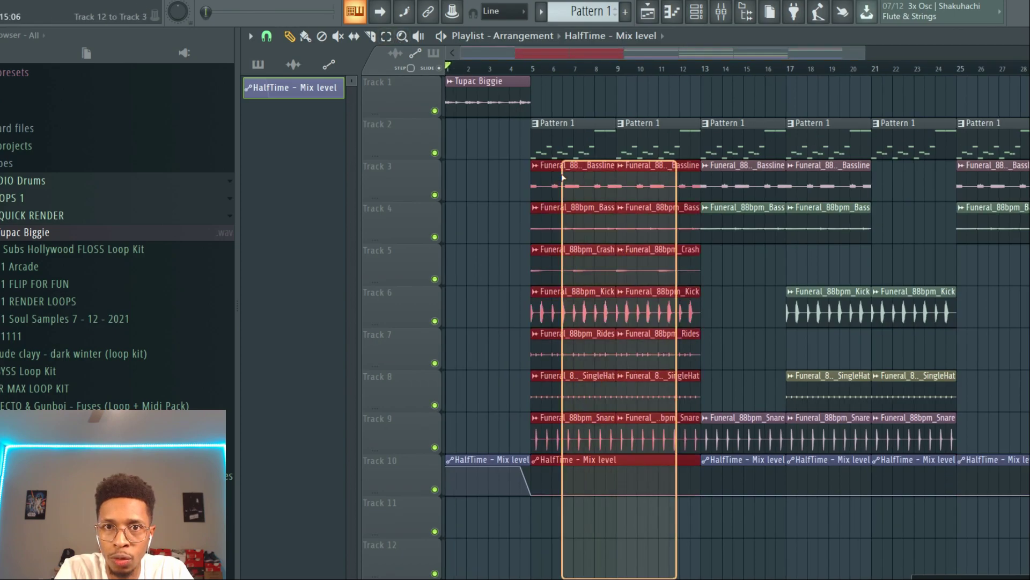
mouse_move(595, 129)
left_mouse_down()
mouse_move(1029, 102)
mouse_move(1026, 129)
left_mouse_up()
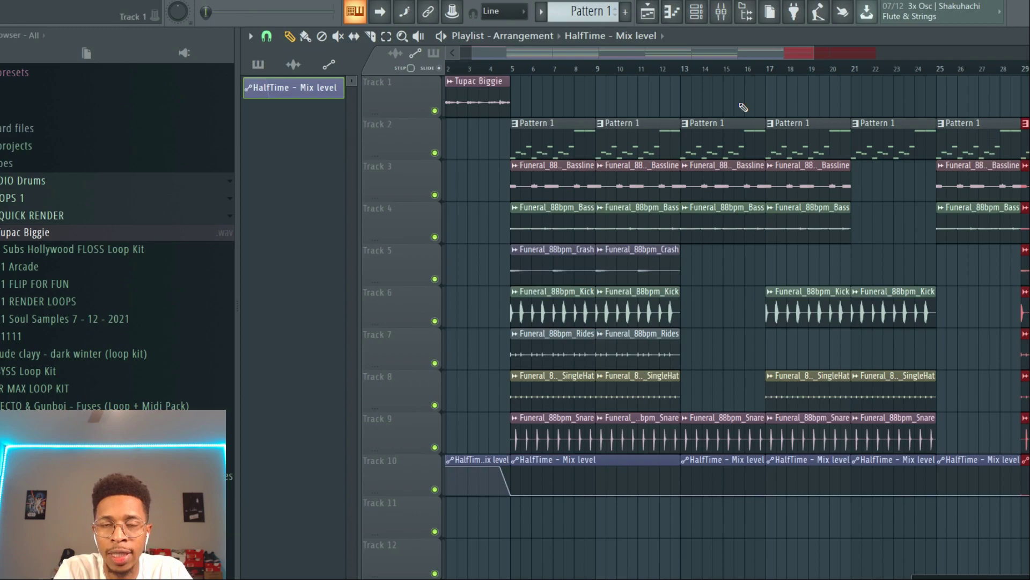
left_click_drag(474, 48, 460, 49)
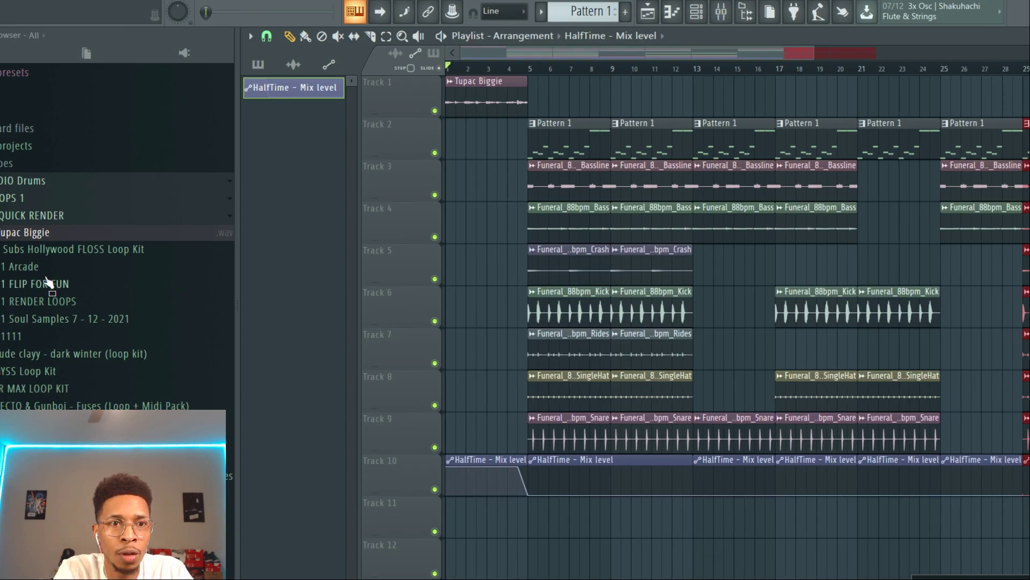
Open the Funeral 88bpm kit in folder 1111 and preview its Piano and Guitar samples.
left_click(14, 337)
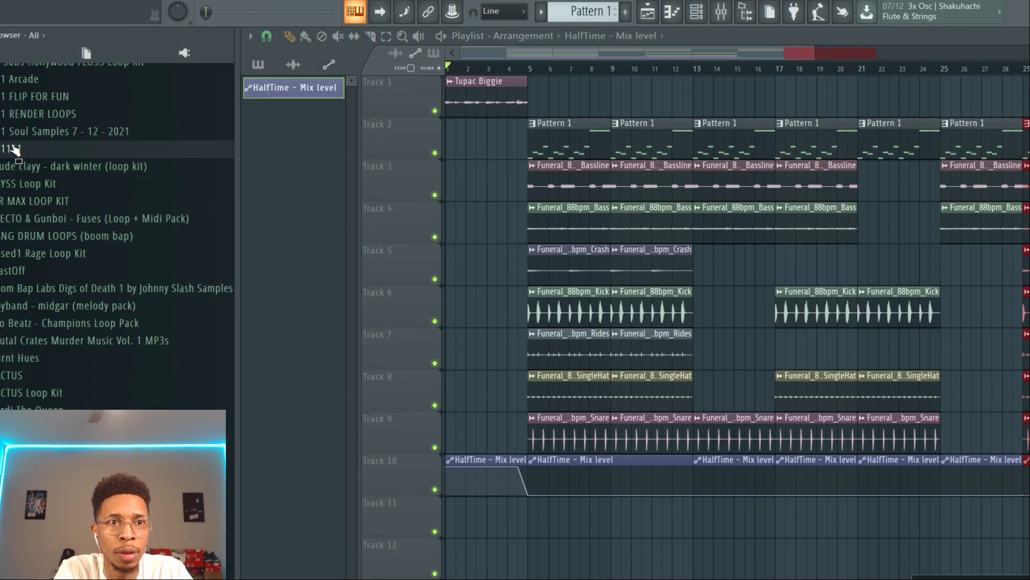
left_click(35, 166)
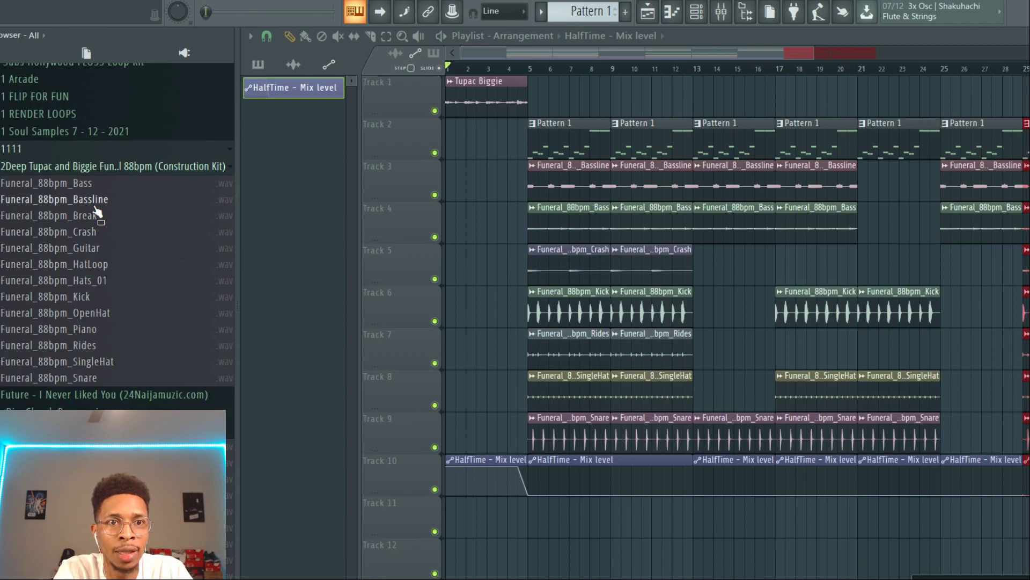
left_click(88, 328)
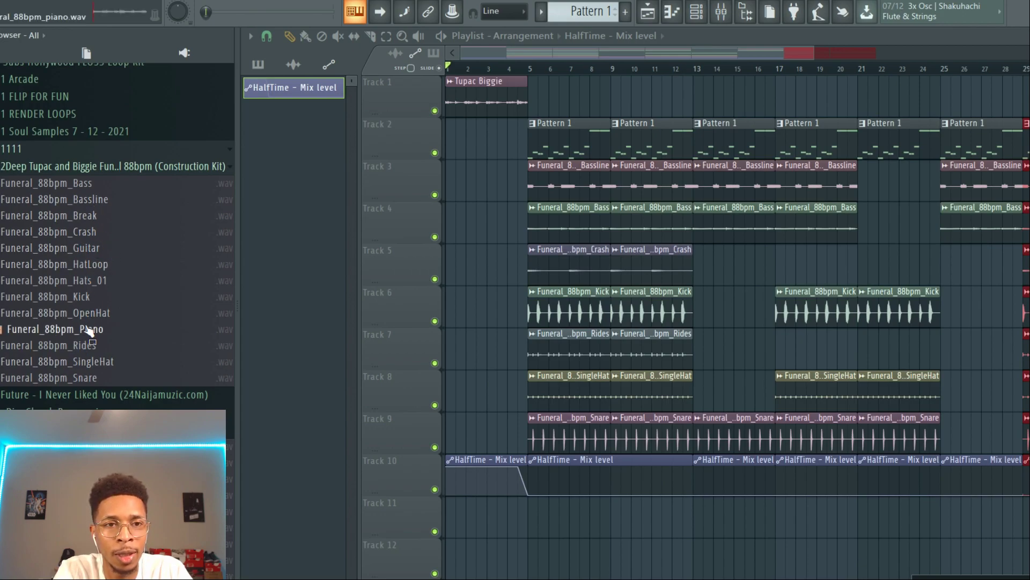
left_click(86, 252)
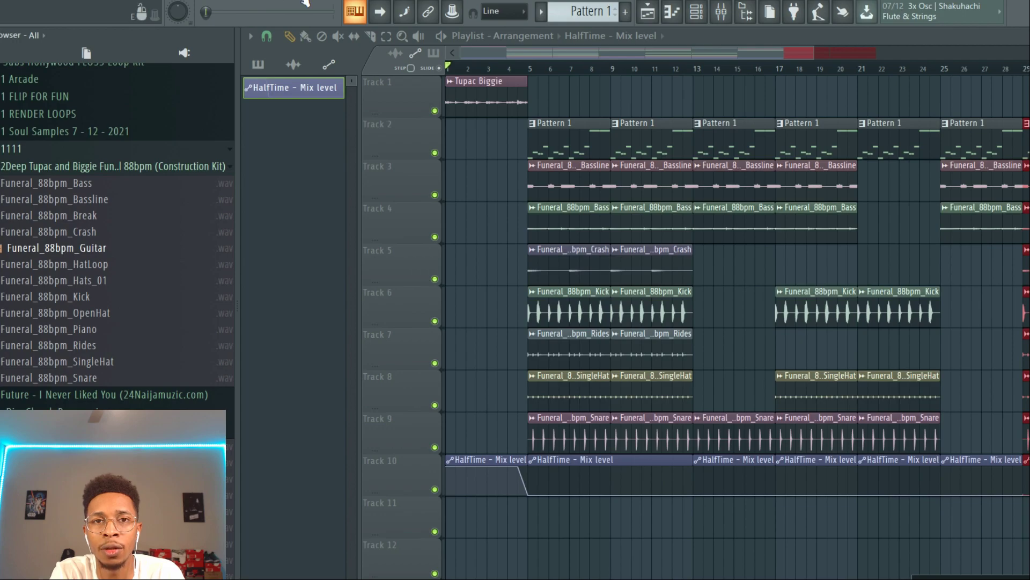
Play the arrangement and delete the Pattern 1 melody clip at bar 13.
key("space")
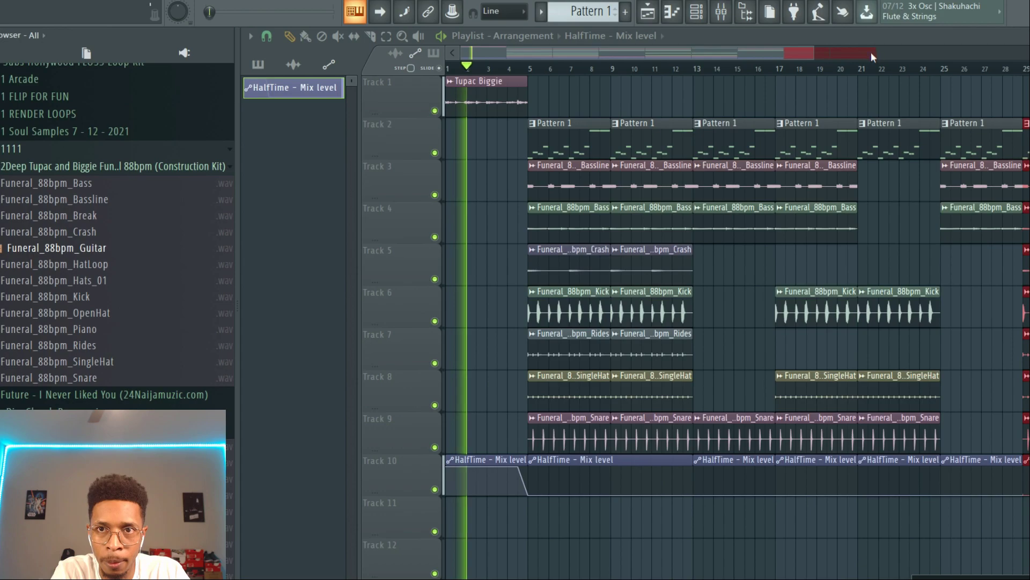
left_click_drag(814, 53, 918, 56)
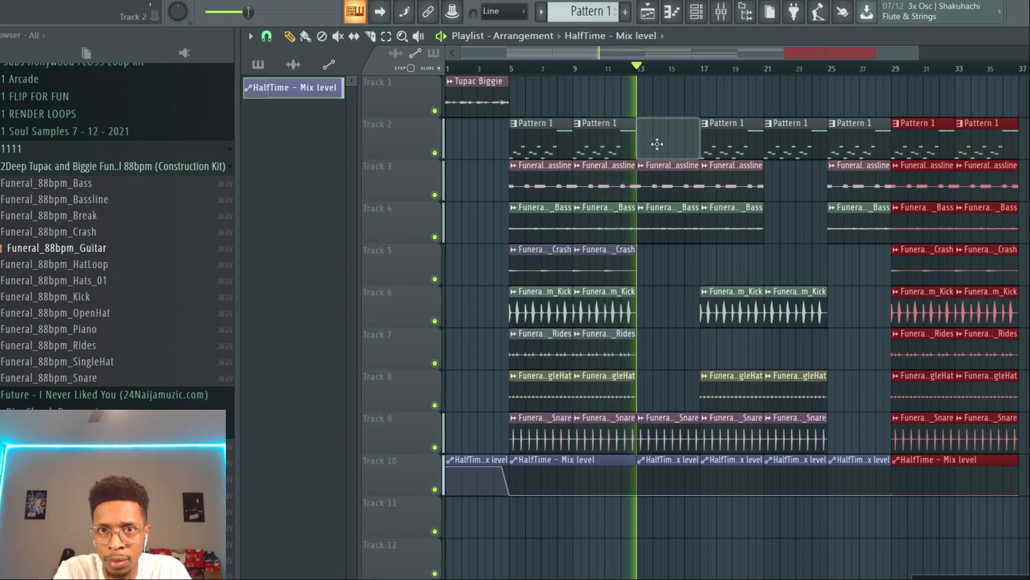
right_click(657, 145)
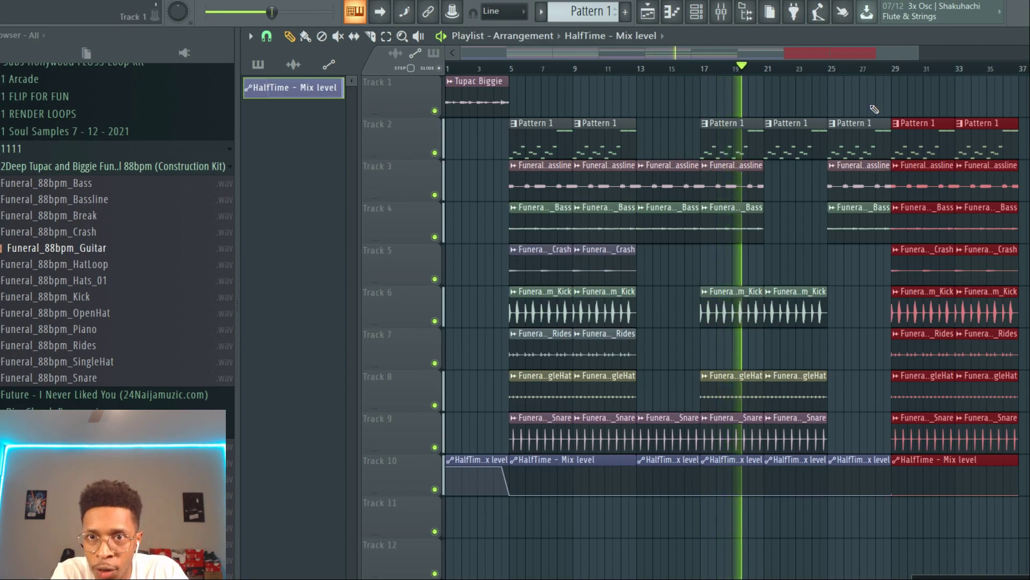
Delete the bar 25–29 clips and copy the bar-1 Tupac Biggie intro and HalfTime ramp there.
left_click_drag(858, 79, 856, 481)
key("Delete")
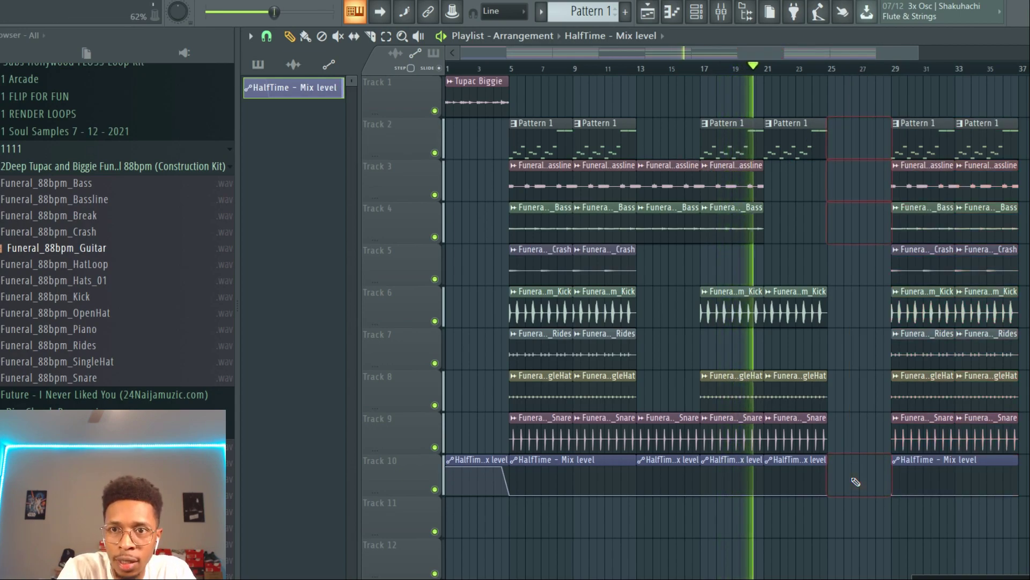
left_click_drag(474, 524, 452, 339)
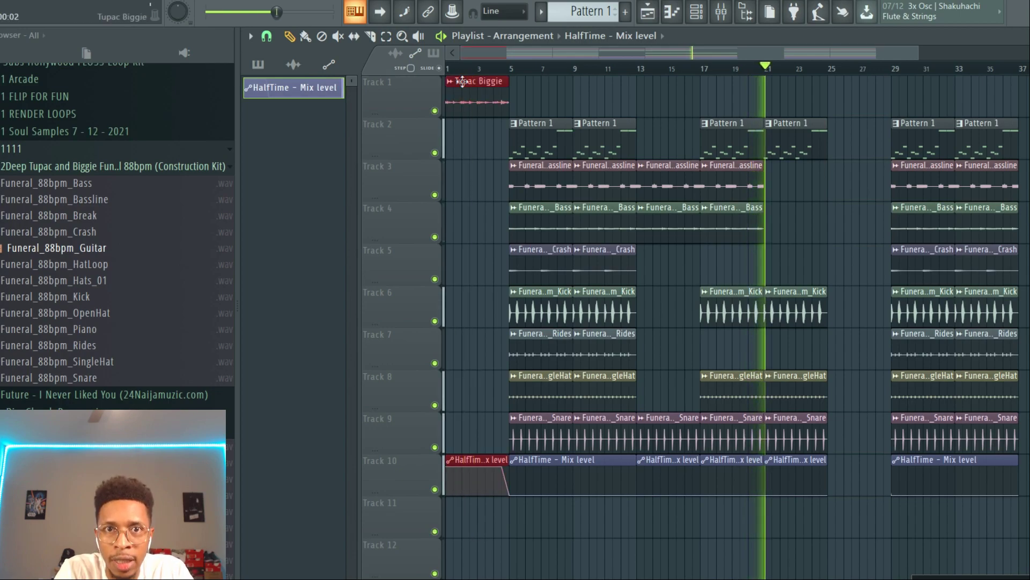
left_click_drag(461, 74, 844, 74)
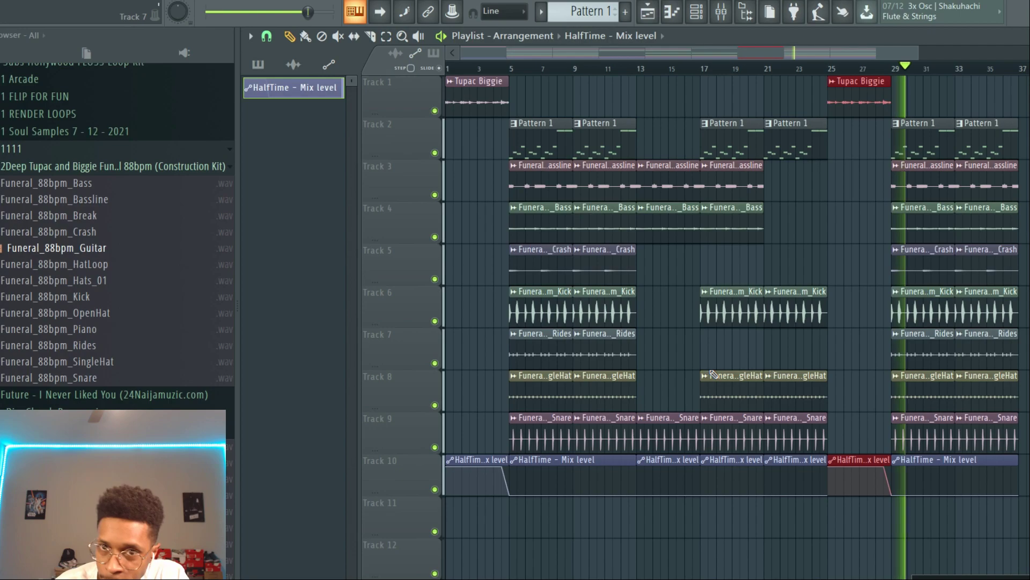
Stop playback, return to bar 1, and play the arrangement again.
key("space")
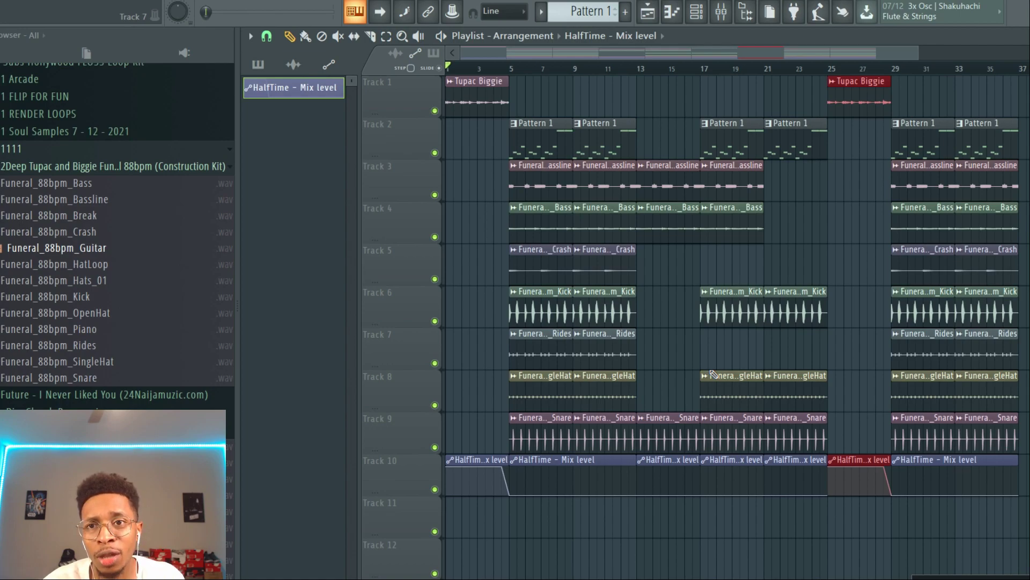
key("space")
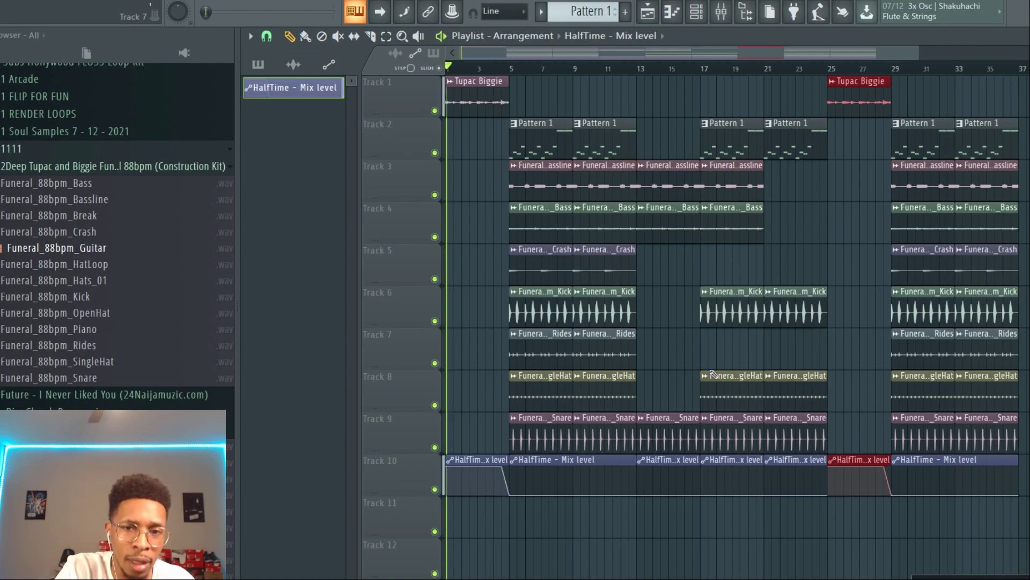